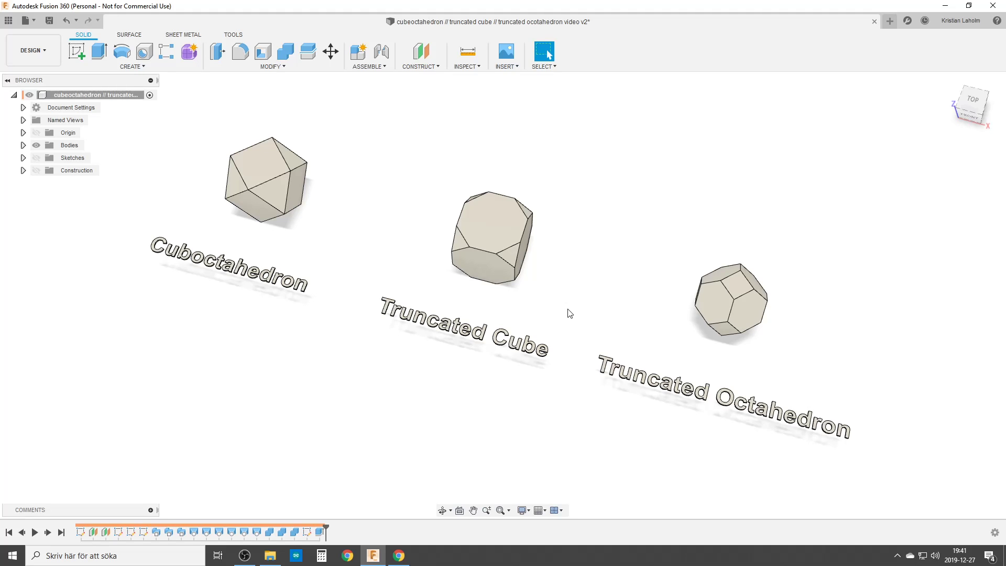
- Orbit around the cuboctahedron, truncated cube and truncated octahedron to see them from the side, front and above
mouse_move(570, 313)
shift+middle_down()
mouse_move(577, 259)
mouse_move(571, 297)
shift+middle_up()
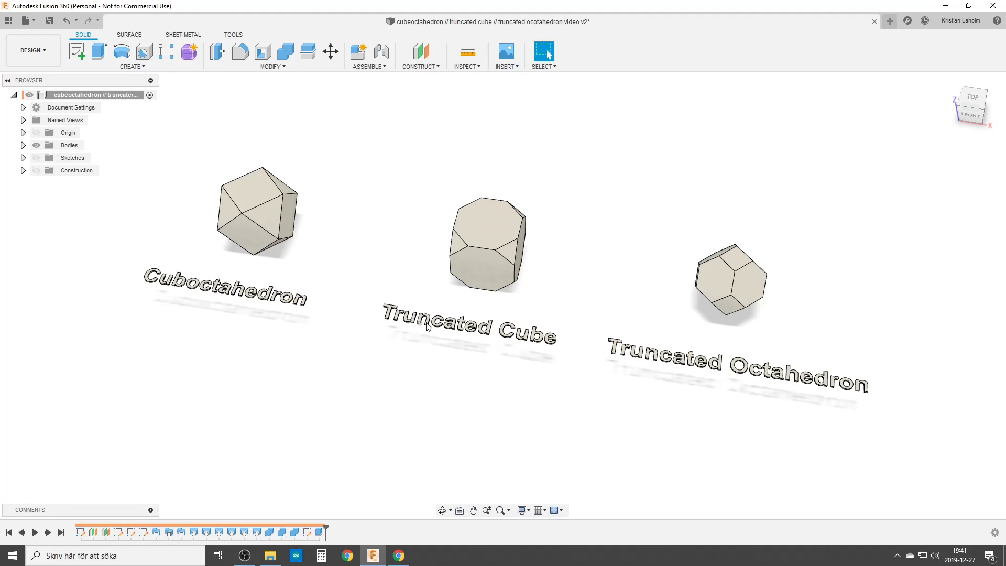
shift+middle_drag(458, 351, 467, 297)
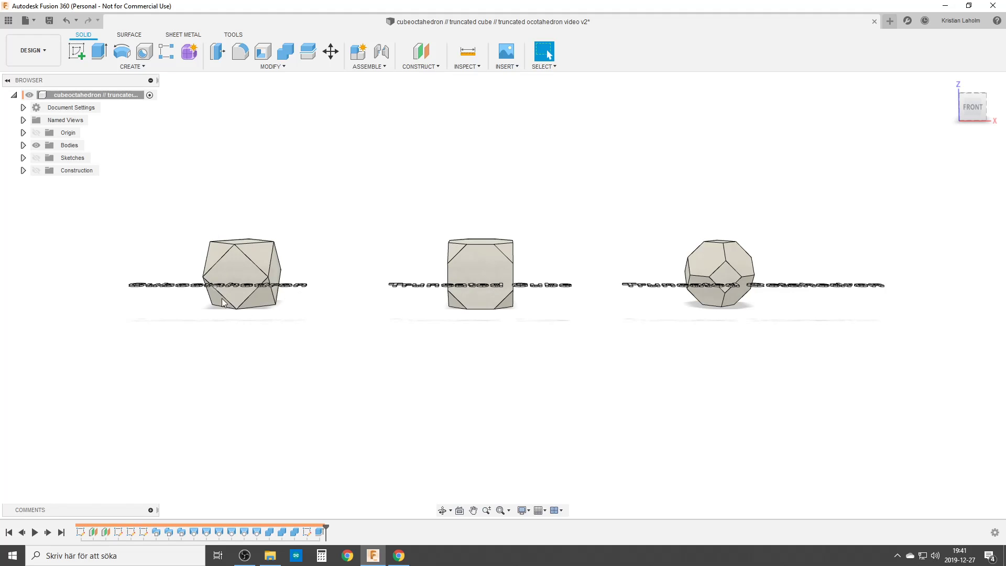
shift+middle_drag(259, 325, 263, 314)
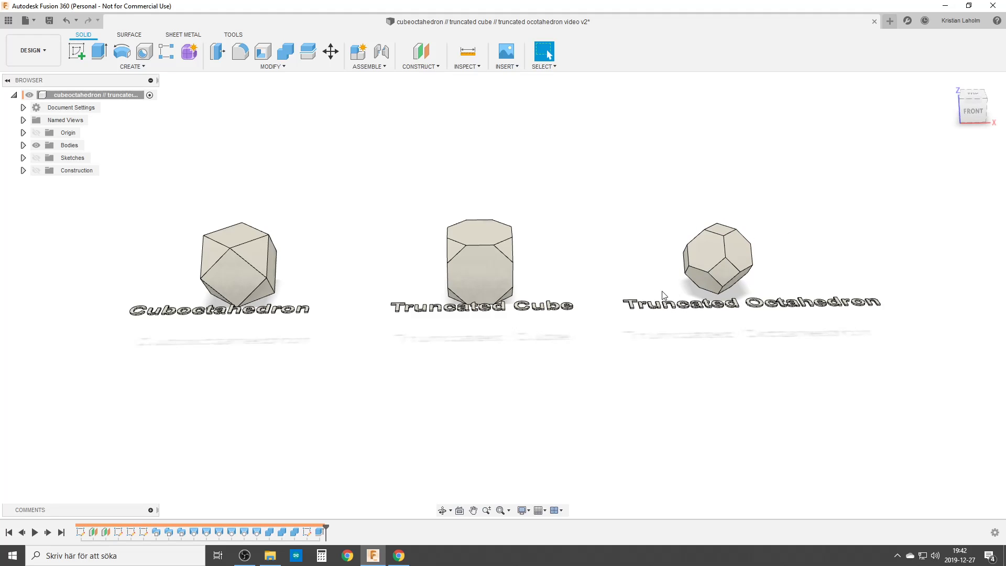
shift+middle_drag(629, 291, 608, 317)
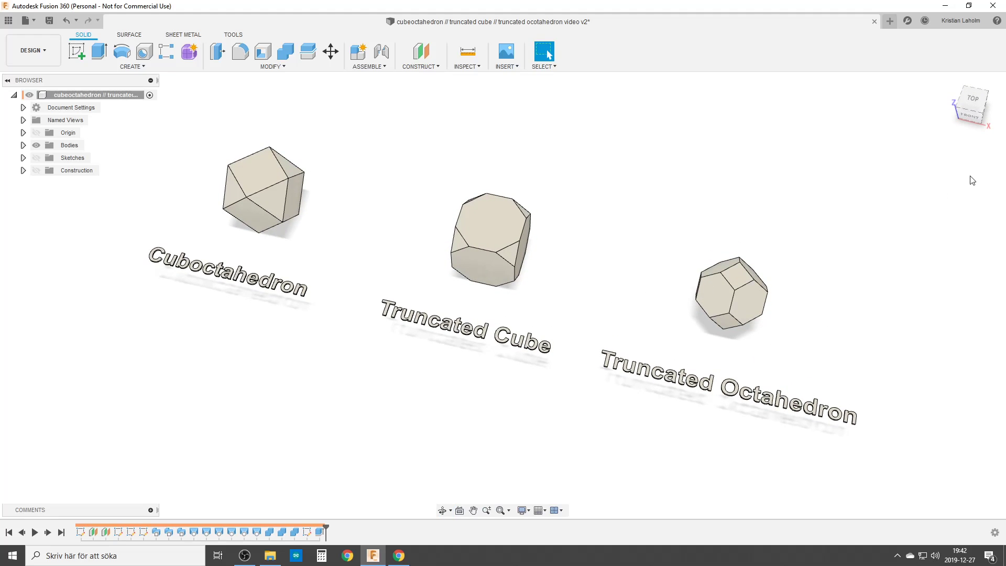
- In a new design, sketch a four-sided circumscribed polygon centred on the origin of the ground plane
click(891, 21)
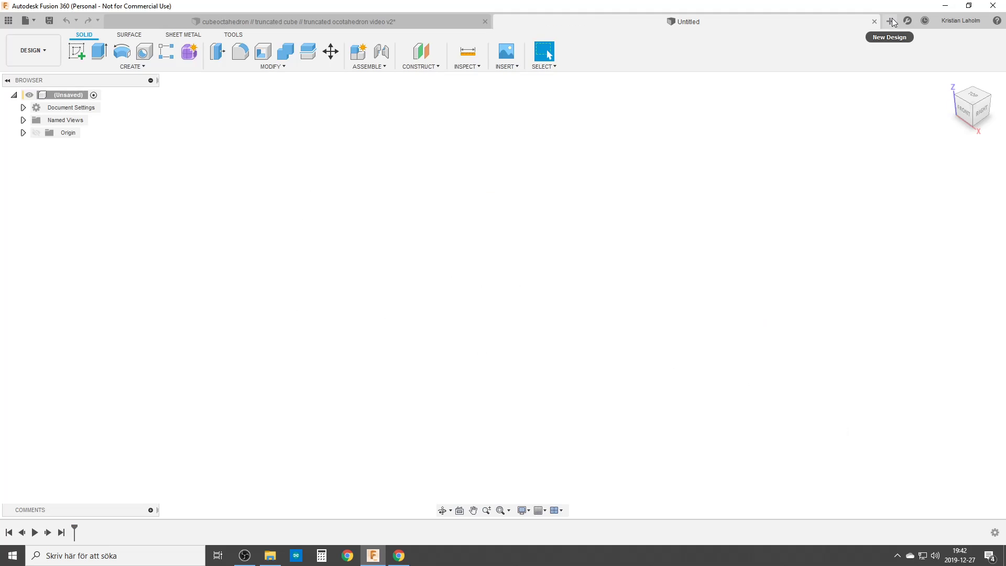
click(80, 53)
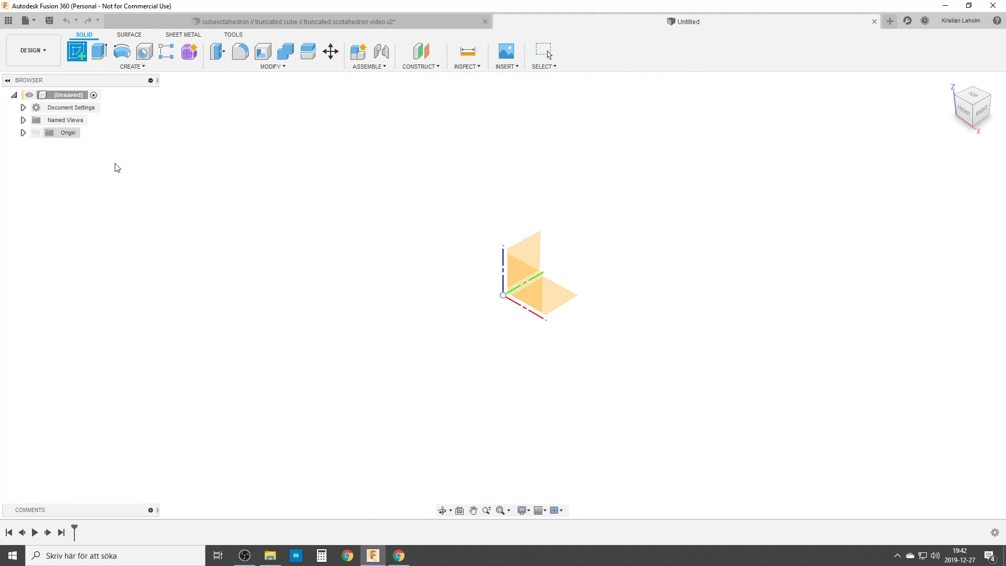
click(550, 300)
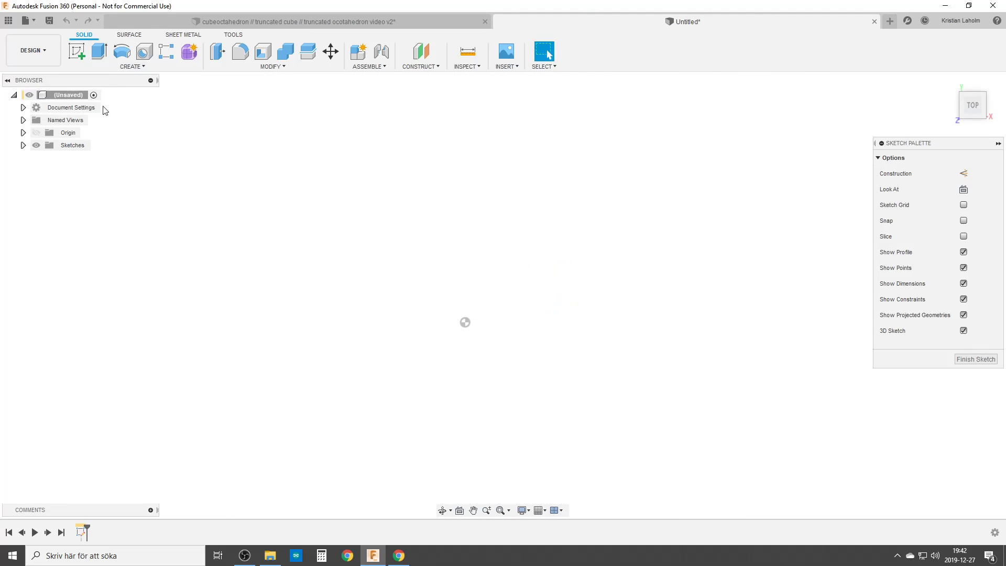
click(139, 68)
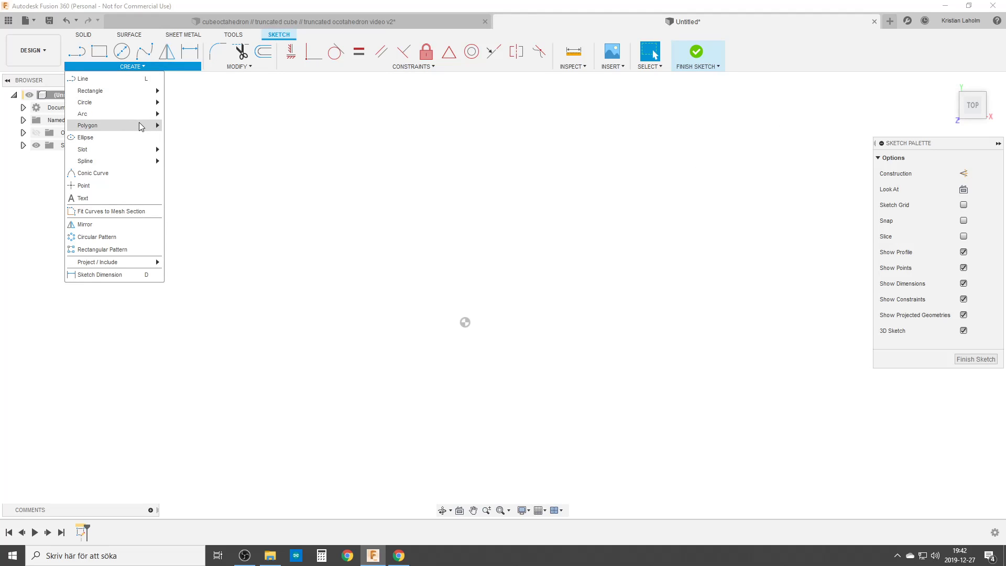
mouse_move(141, 125)
click(191, 128)
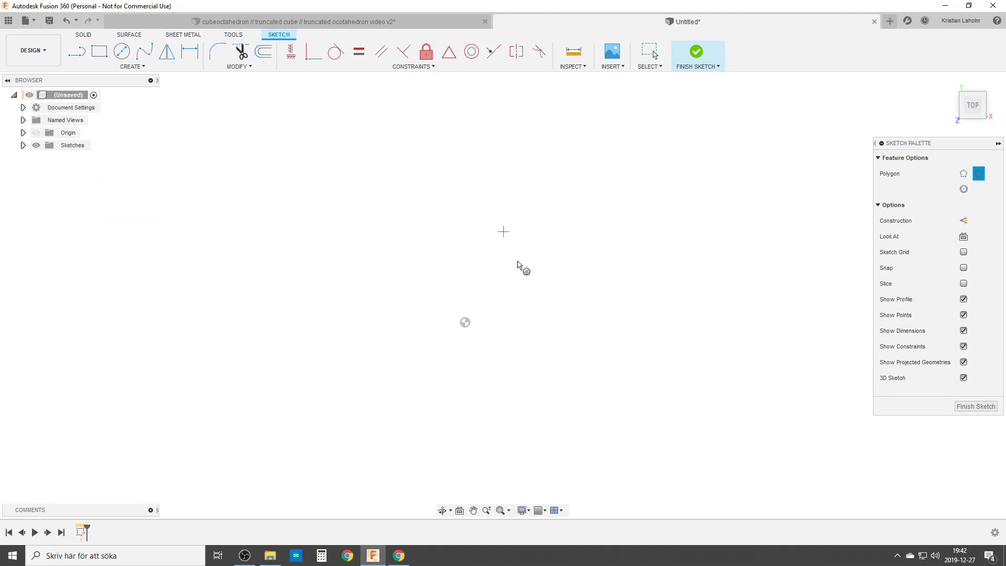
click(465, 322)
key(Tab)
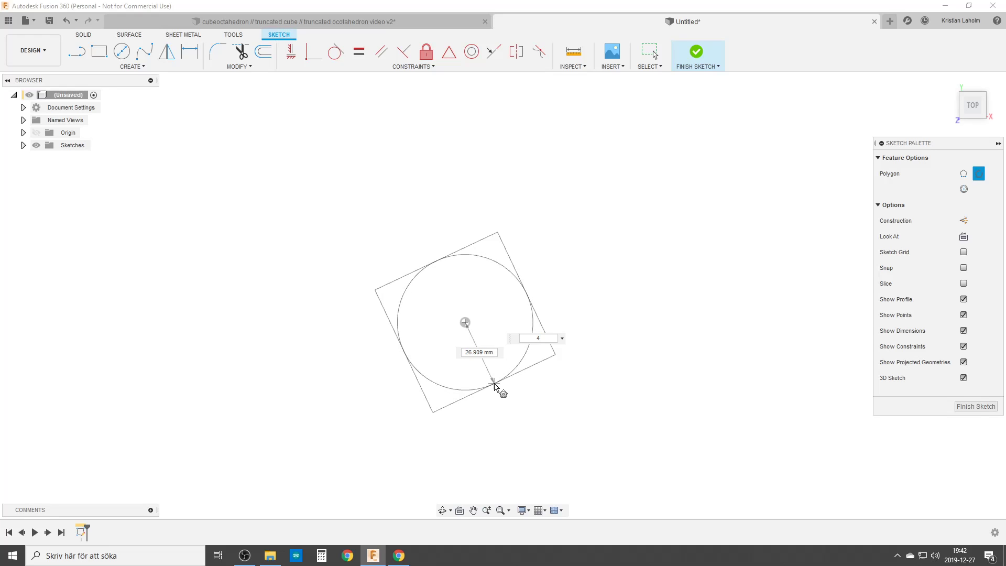
click(466, 406)
- Constrain the square's bottom edge horizontal and dimension its side to 100 mm
key(Escape)
click(454, 405)
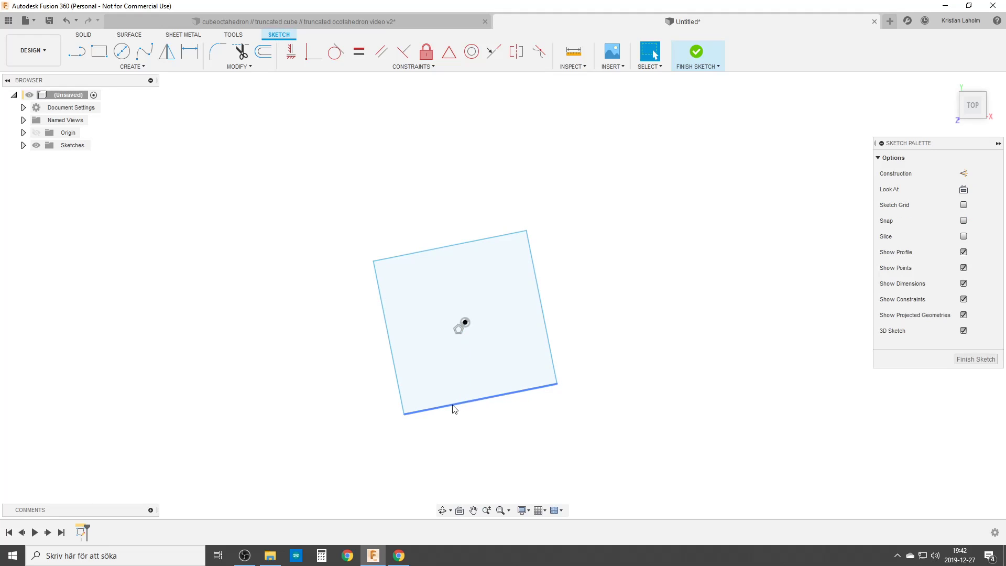
click(292, 52)
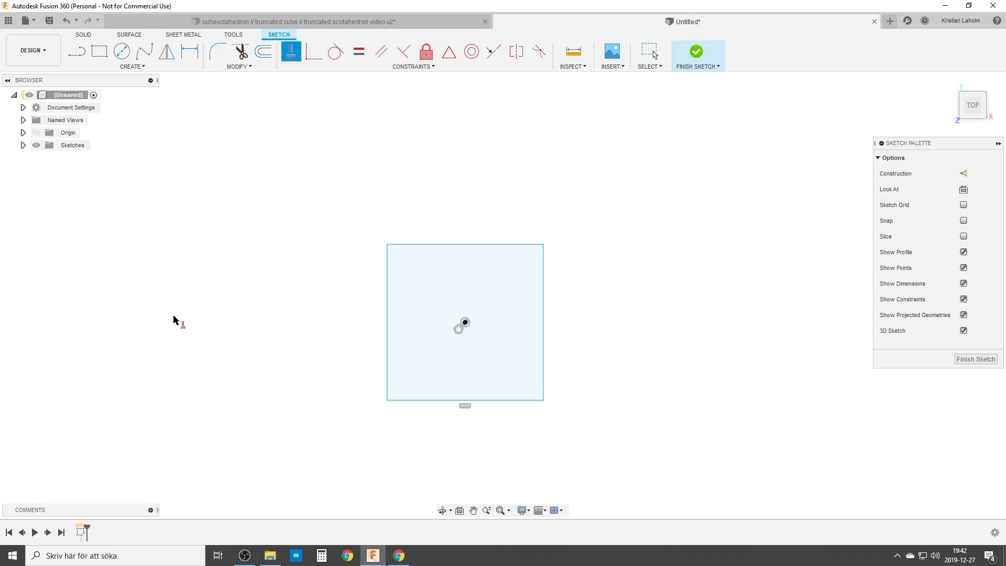
key(d)
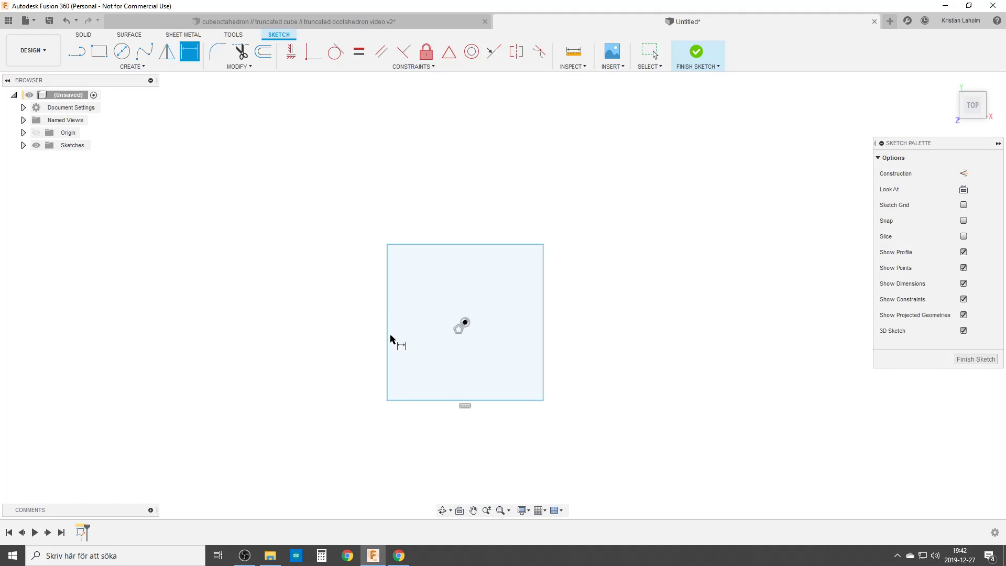
click(388, 336)
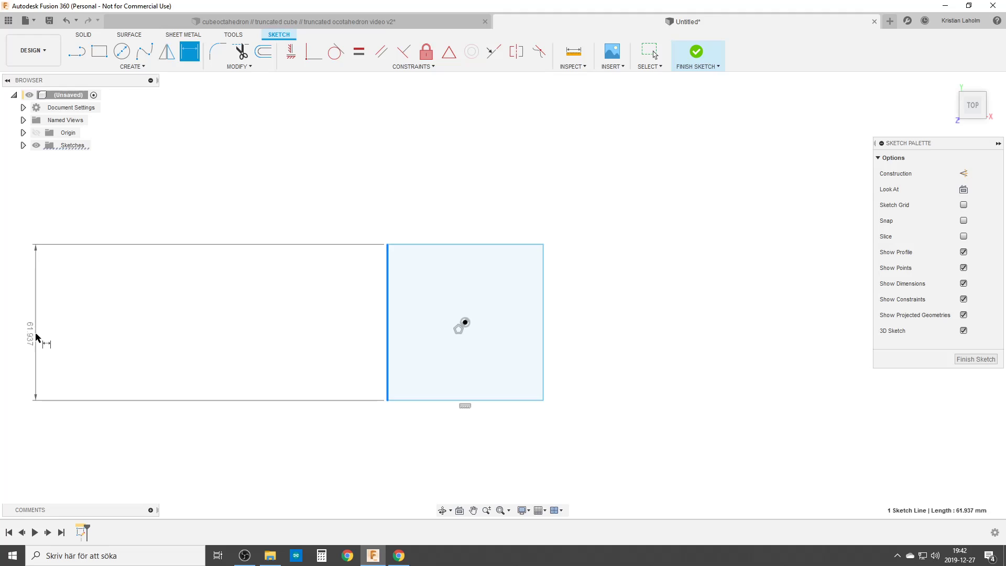
click(34, 335)
text(1)
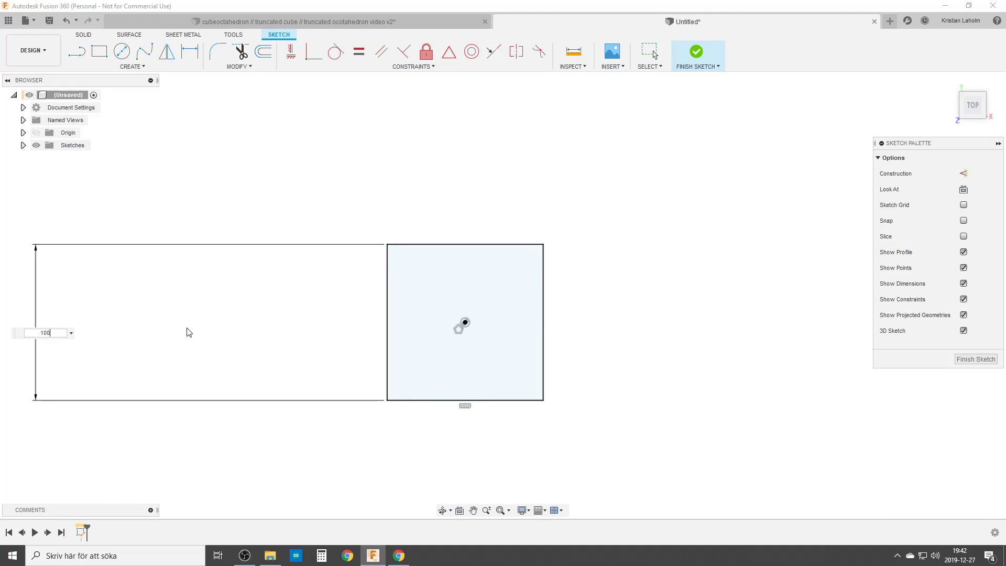
text(00)
key(Return)
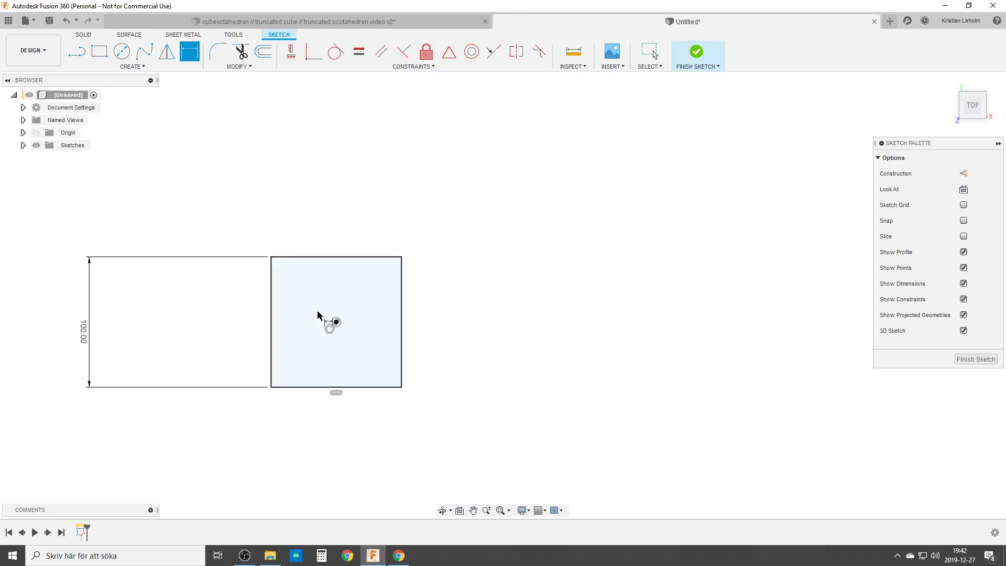
scroll(318, 315, up, 3)
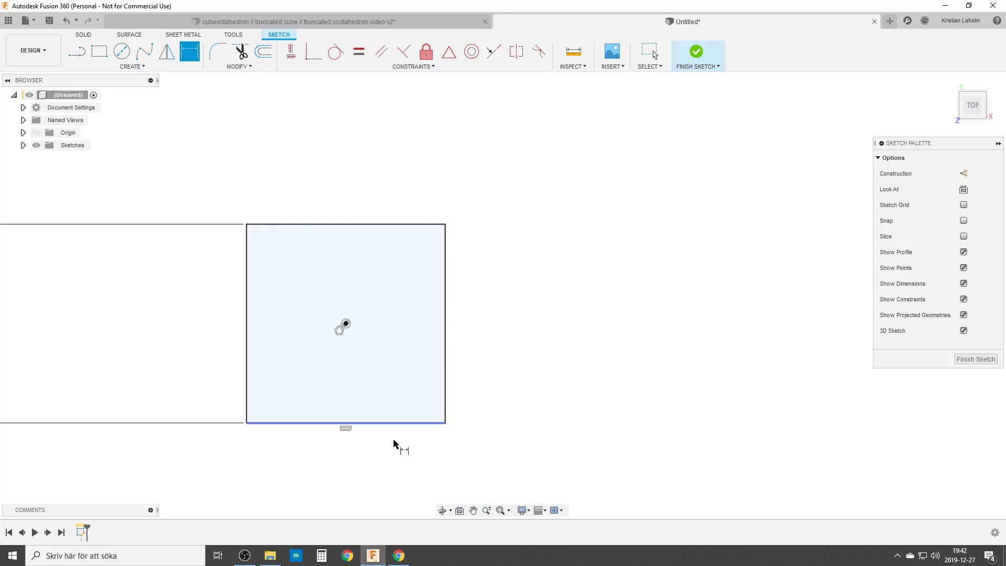
middle_drag(344, 321, 409, 299)
scroll(271, 318, down, 2)
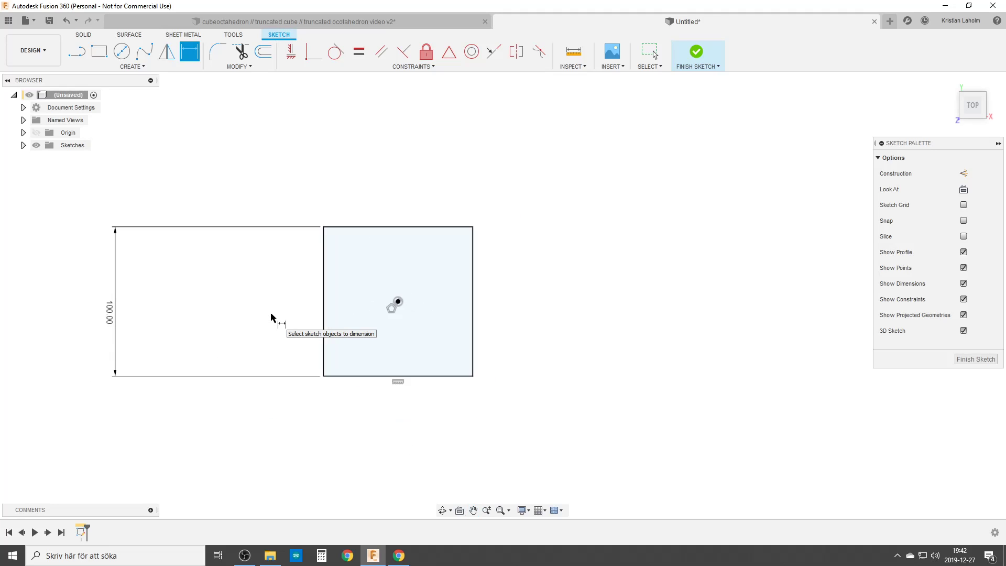
- Draw a larger 4-sided diamond around the square, with its top corner aligned vertically above the centre
click(130, 67)
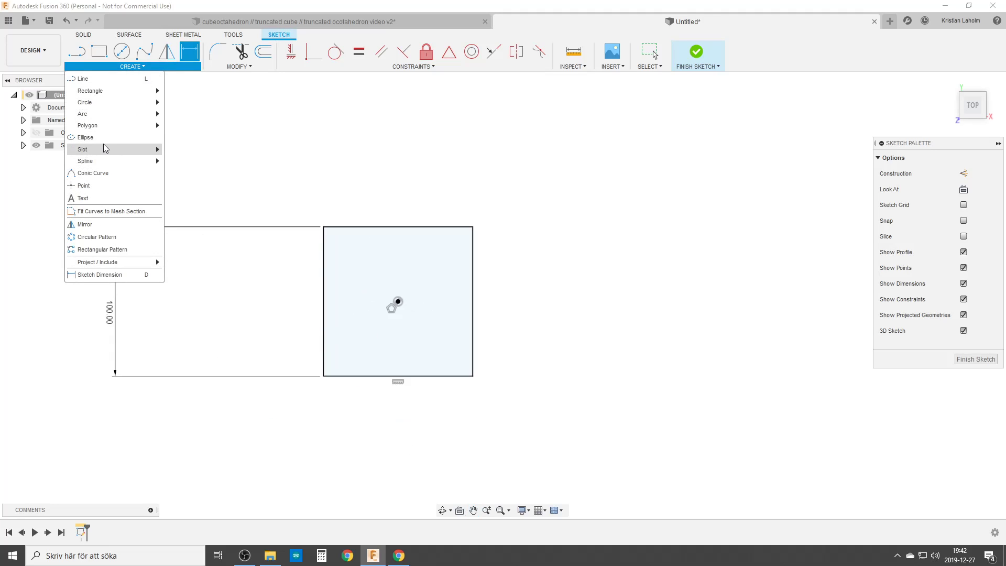
click(180, 127)
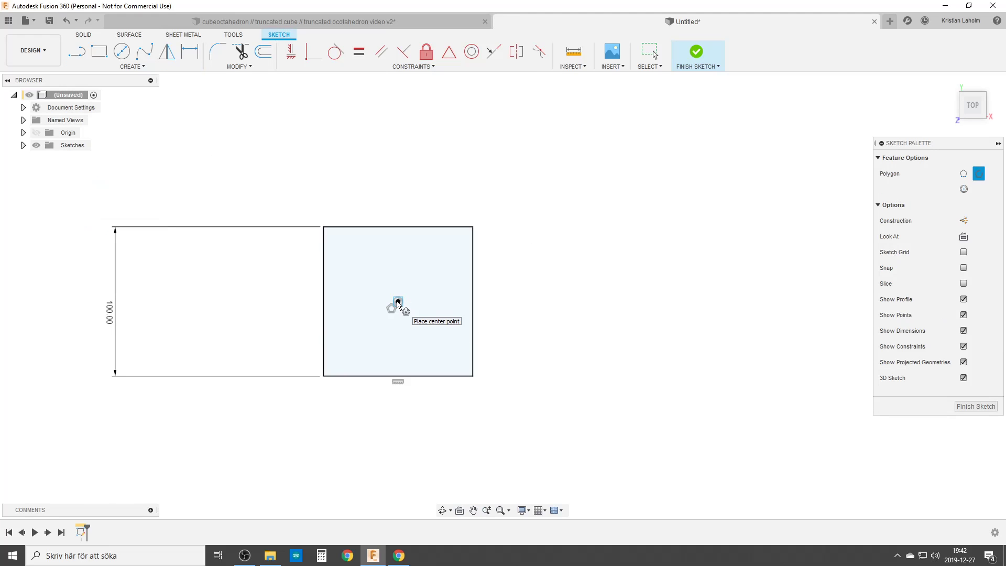
click(398, 303)
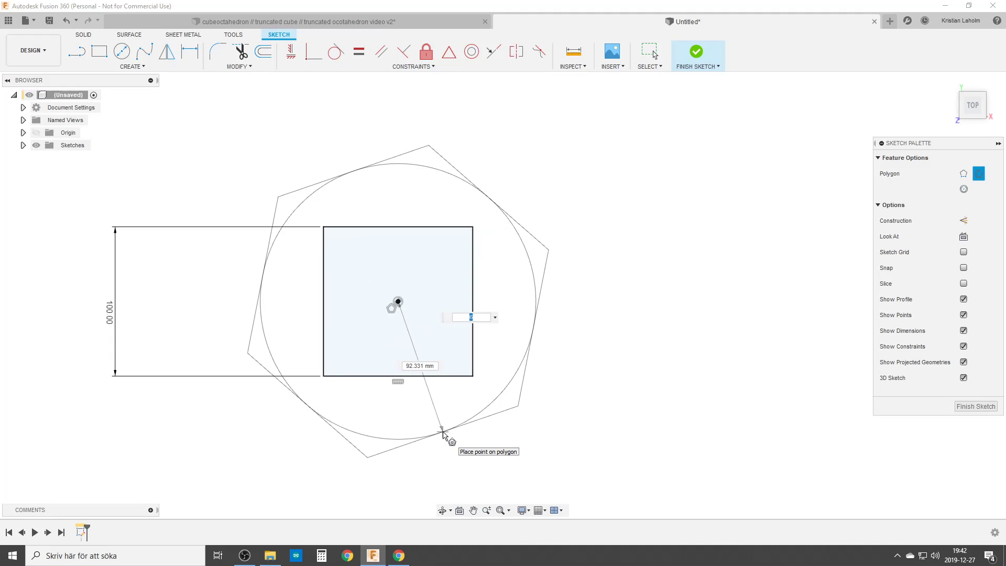
text(4)
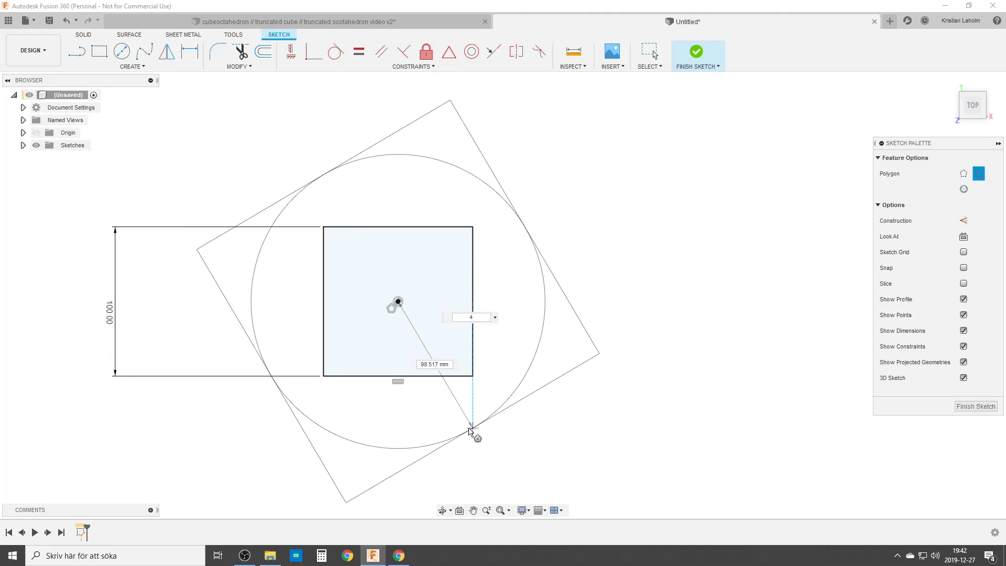
click(480, 433)
key(Escape)
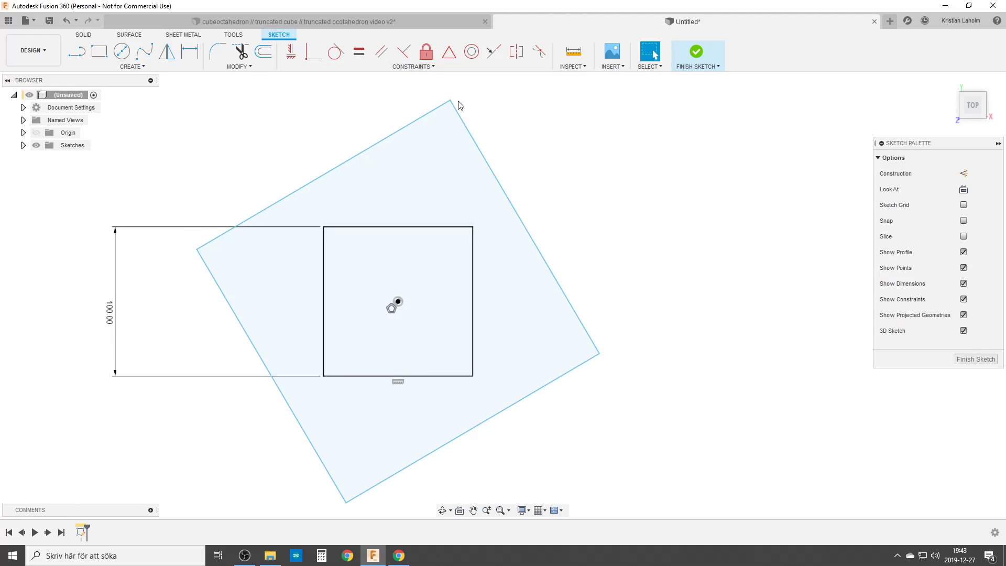
click(451, 99)
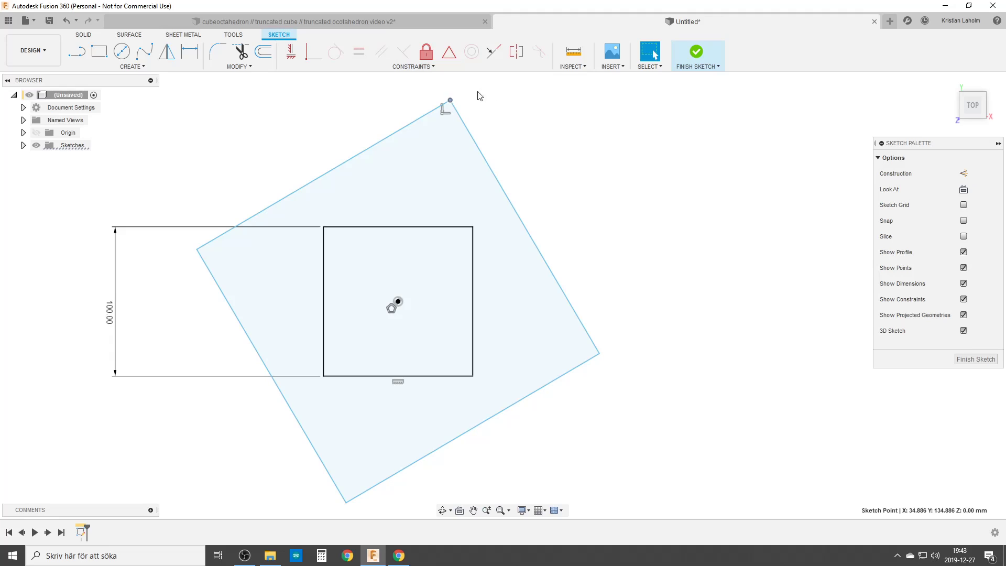
click(291, 51)
click(399, 302)
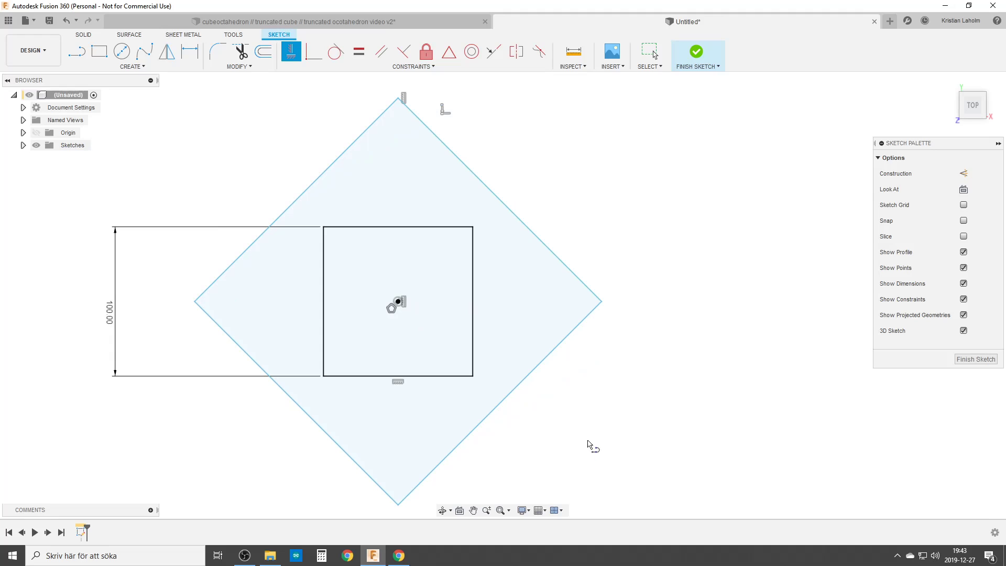
- Draw a horizontal line from the diamond's right corner to past the centre
key(l)
click(602, 302)
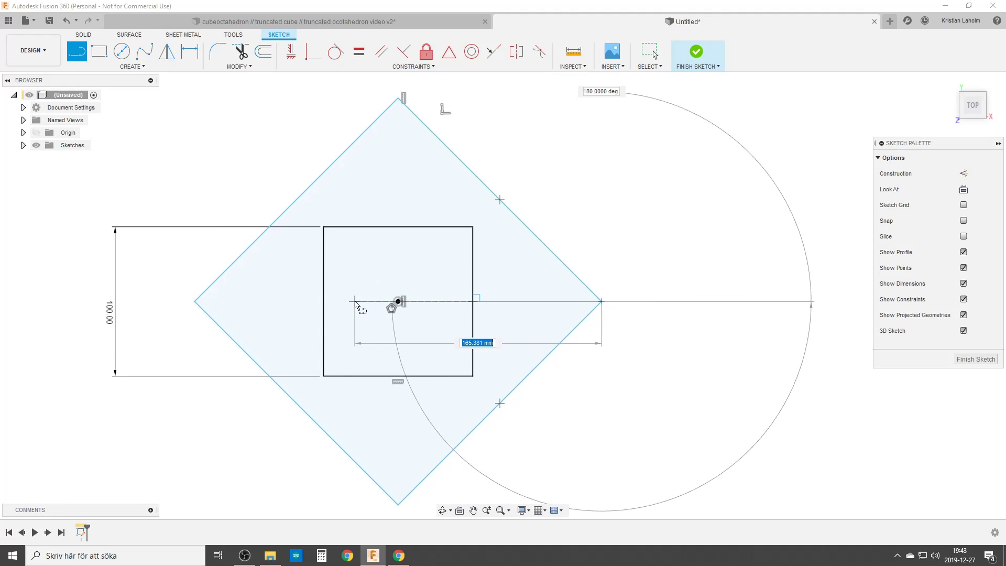
click(355, 302)
key(Escape)
- Make that line construction, constrain it equal to the diamond's upper-right edge, and finish the sketch
click(499, 303)
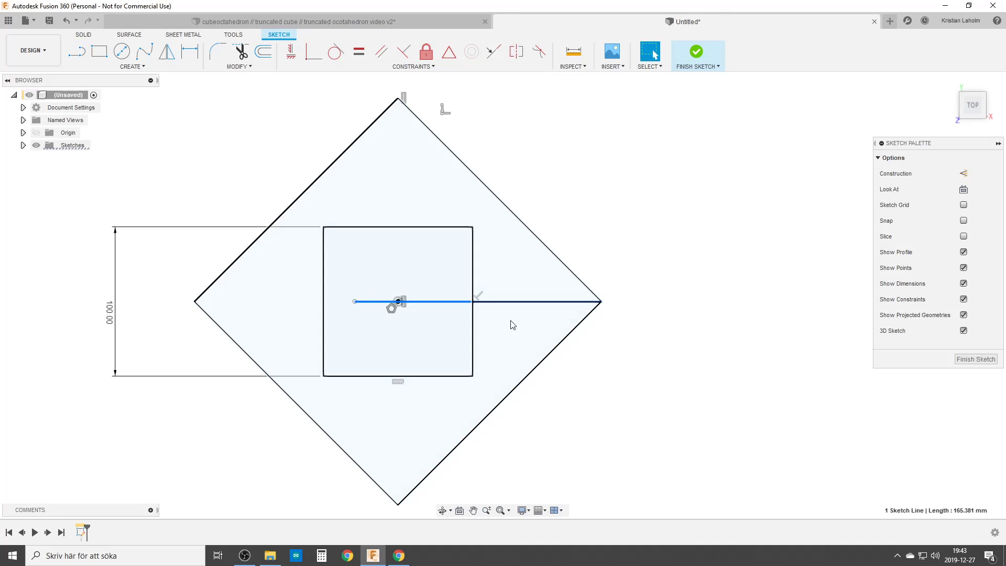
key(x)
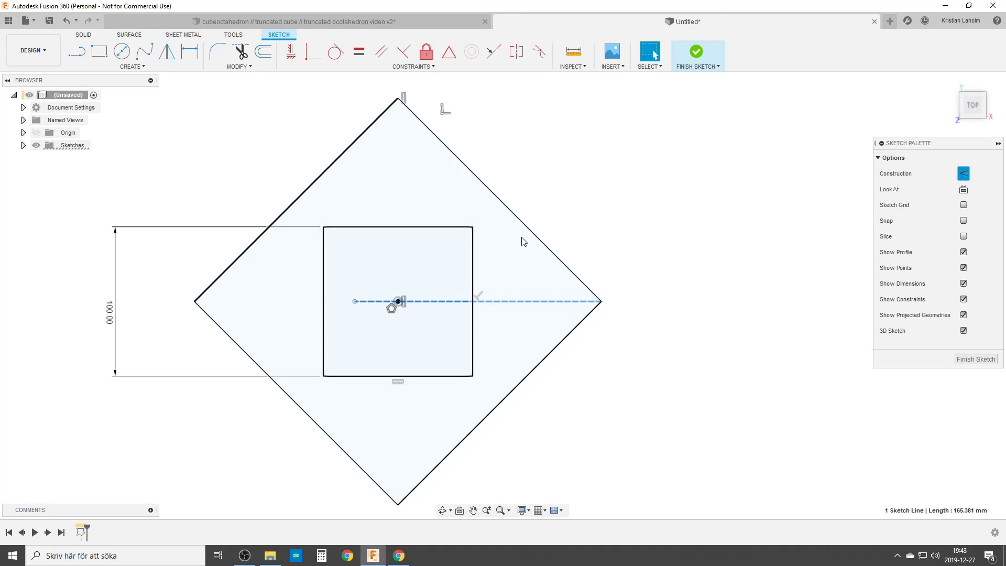
ctrl+click(521, 221)
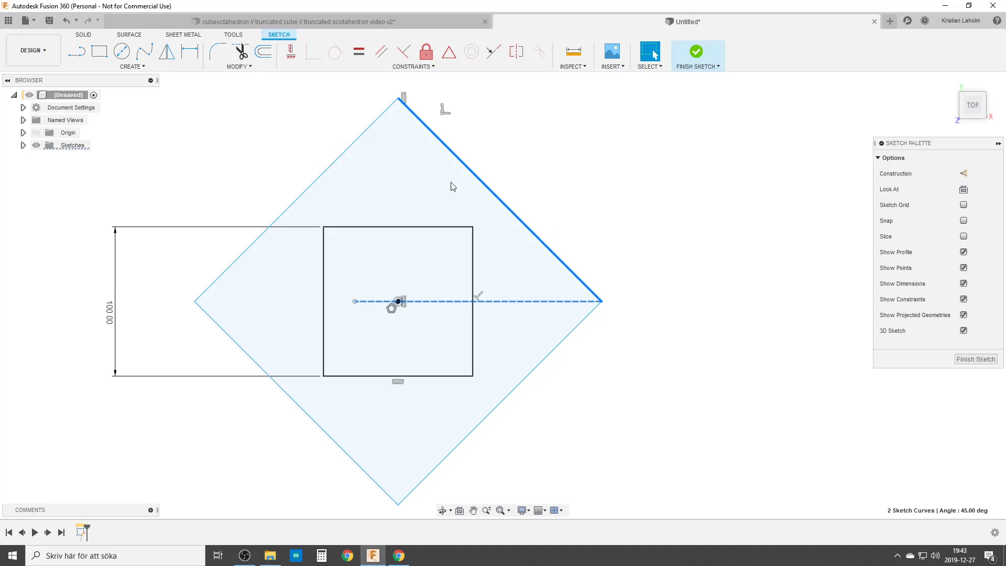
key(Escape)
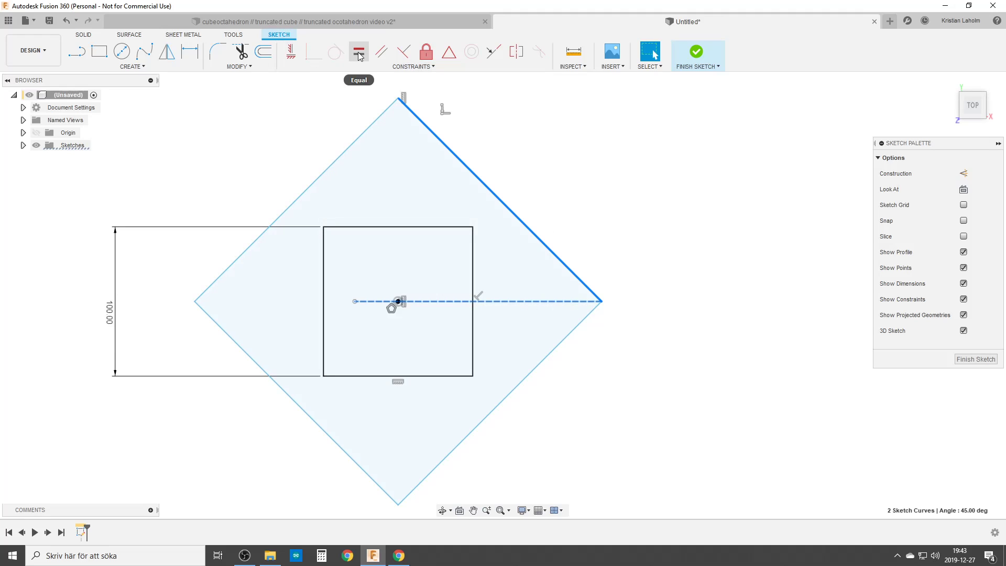
click(359, 55)
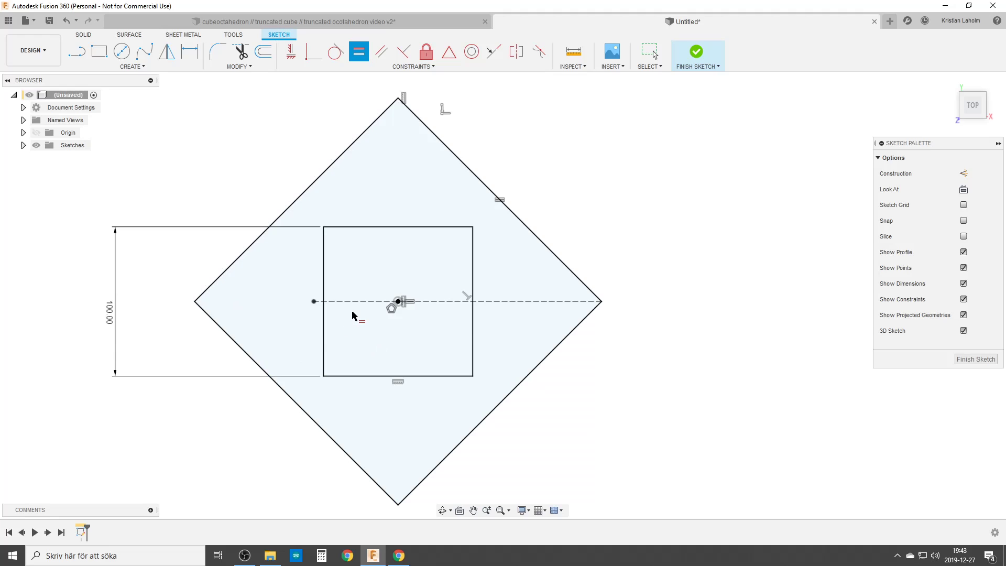
scroll(352, 314, down, 2)
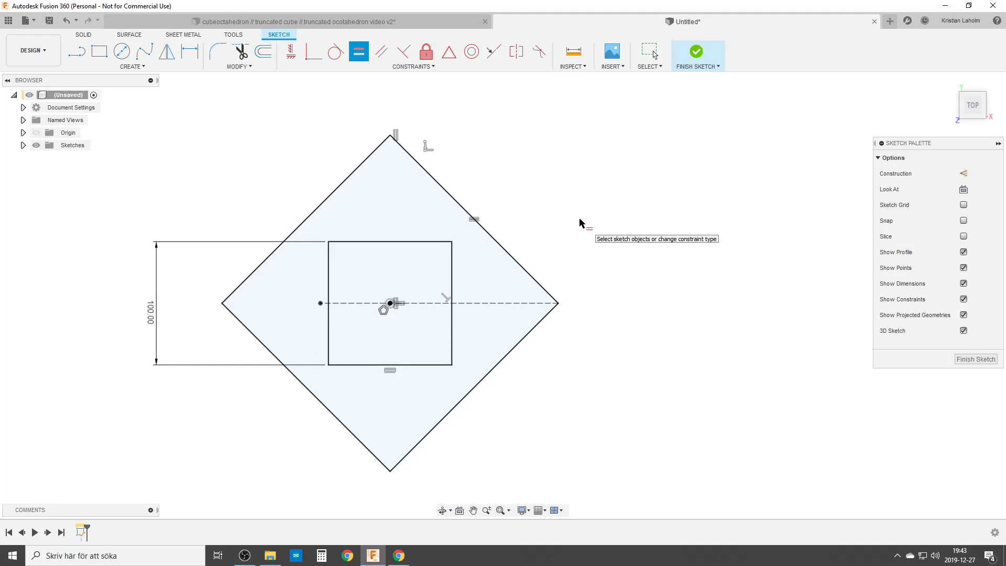
scroll(456, 337, up, 1)
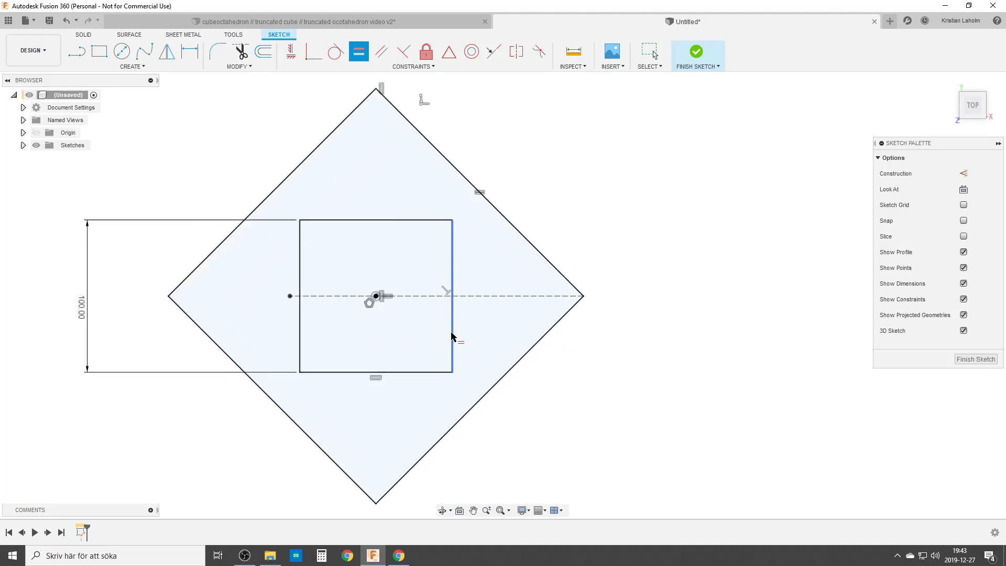
scroll(461, 338, down, 1)
click(976, 360)
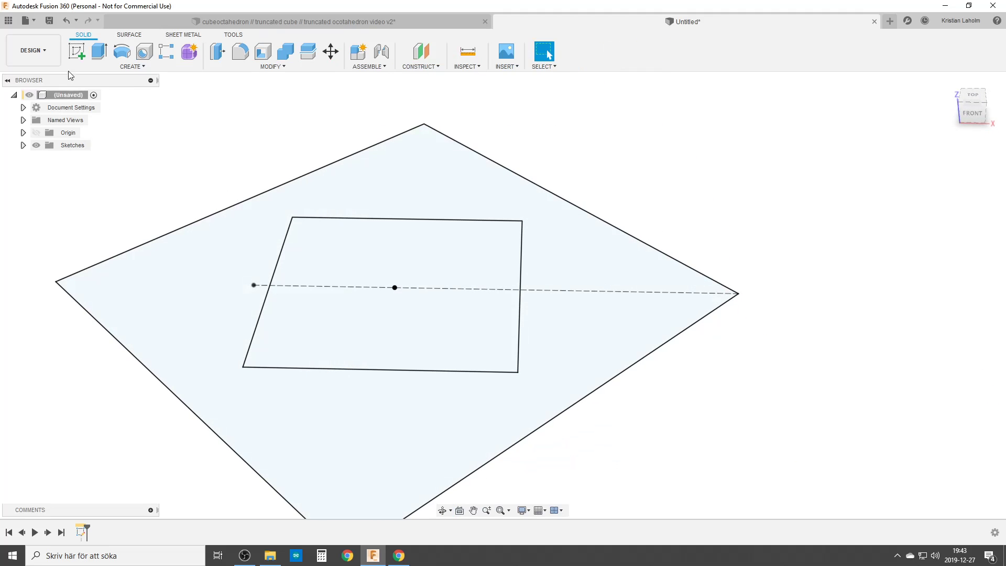
- Start a sketch on the front plane and project the dashed line, its endpoint and the square's edge
click(77, 51)
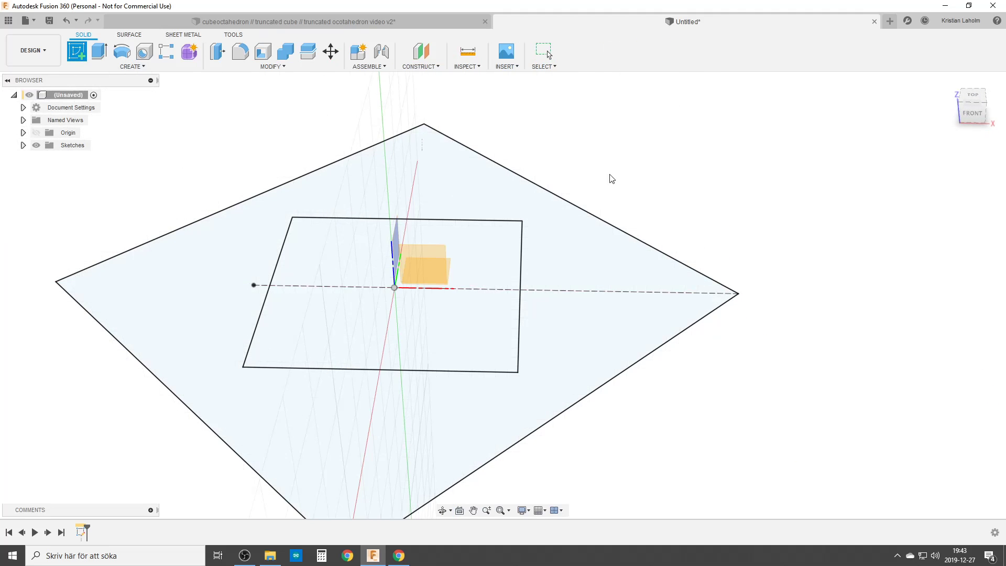
click(432, 257)
shift+middle_drag(428, 360, 444, 381)
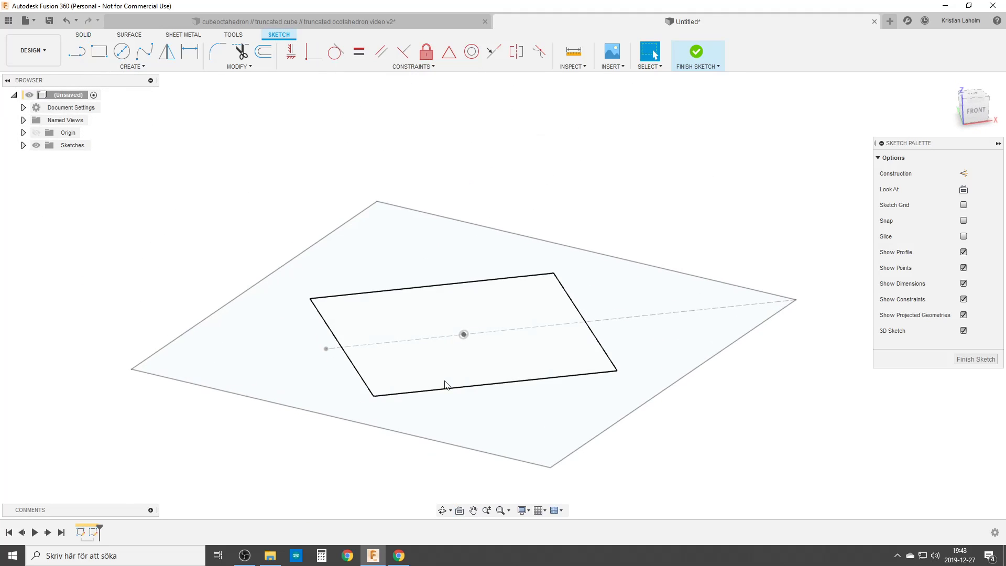
text(spro)
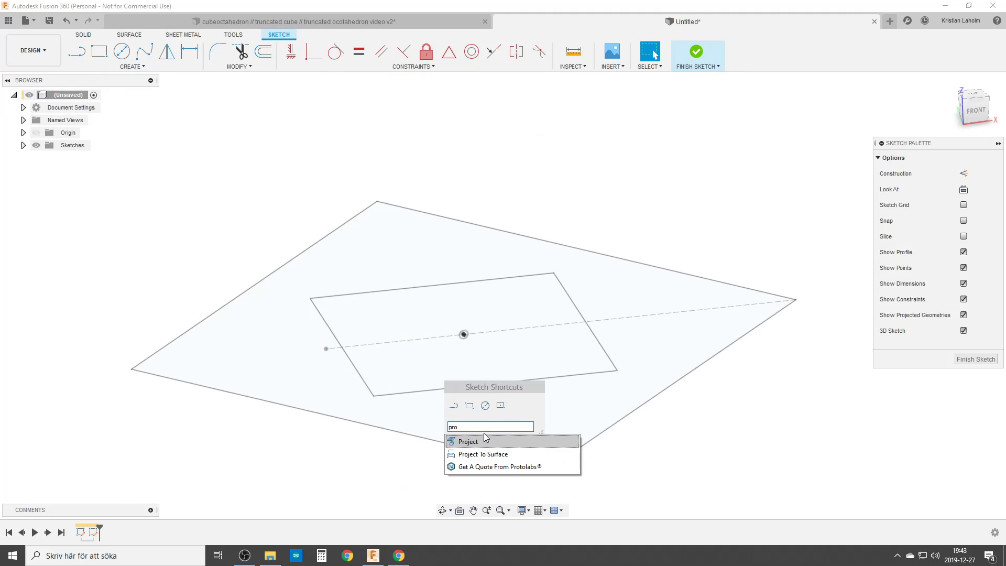
click(482, 442)
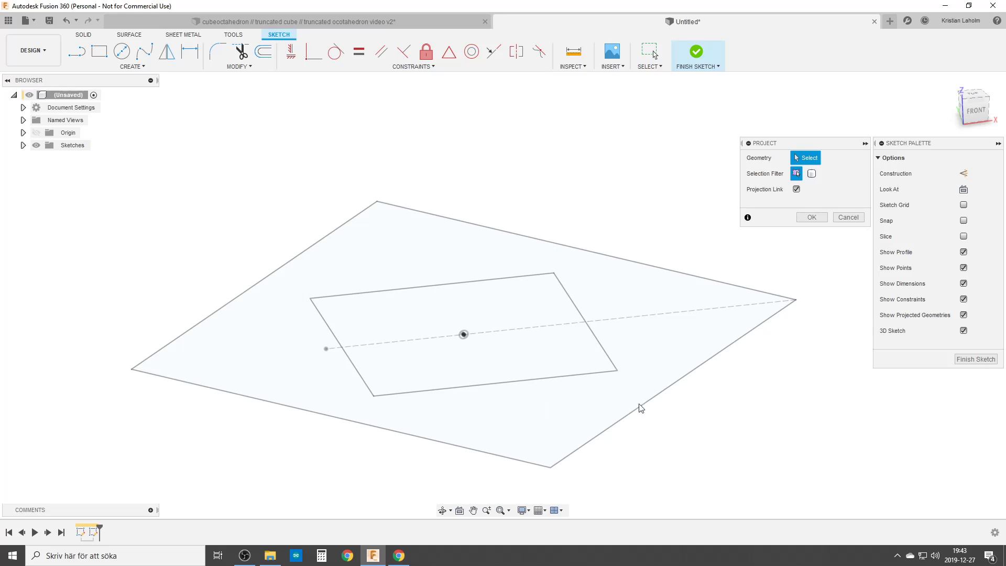
click(797, 300)
click(326, 349)
click(463, 335)
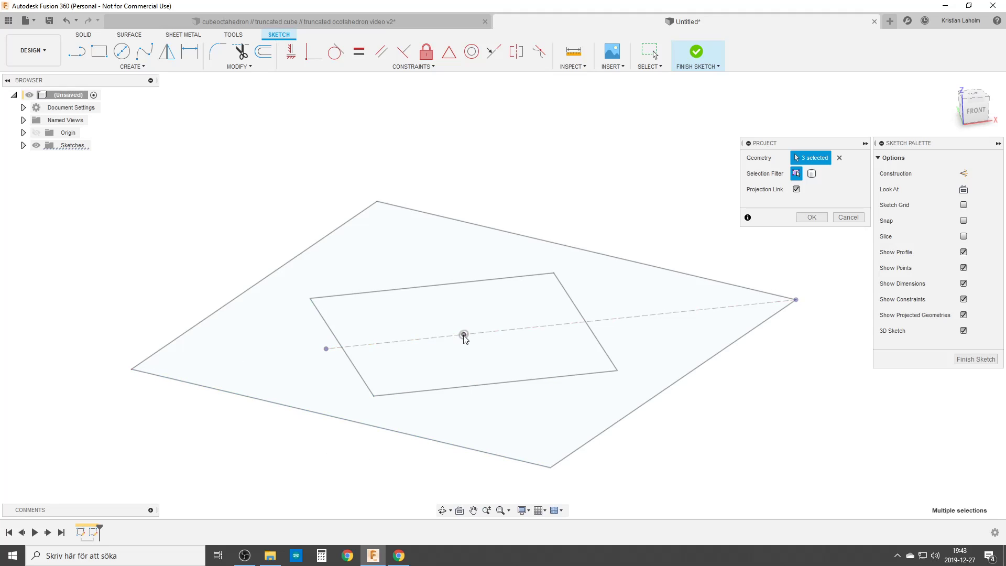
- Add two construction circles: a large one through the dashed line's endpoints, a small one through the square's centre
click(812, 218)
key(c)
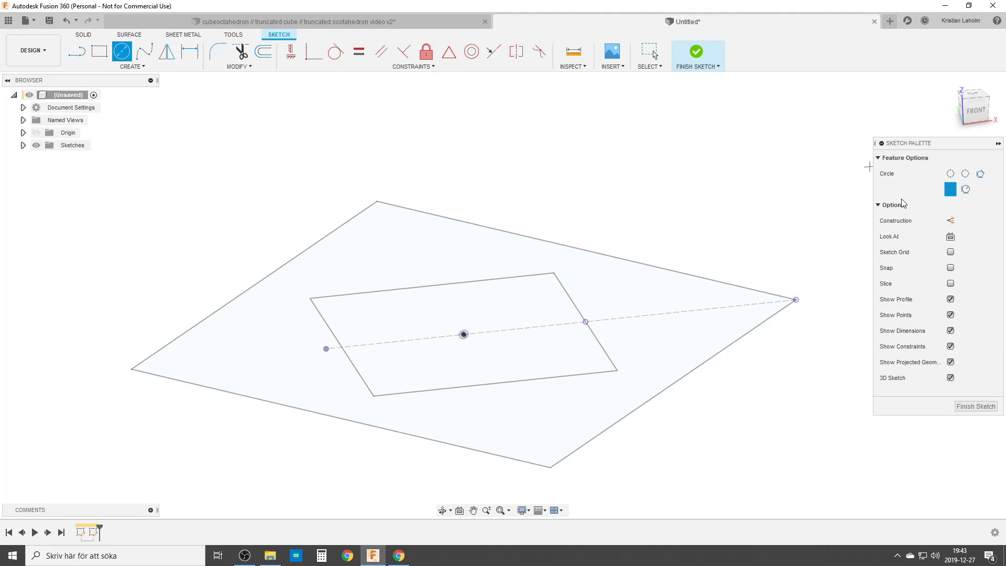
click(951, 220)
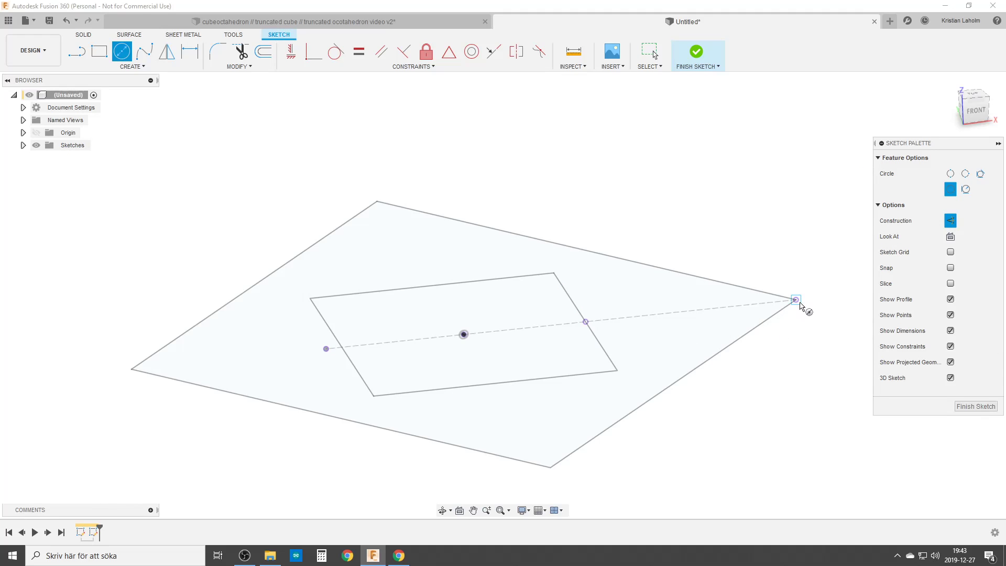
click(797, 300)
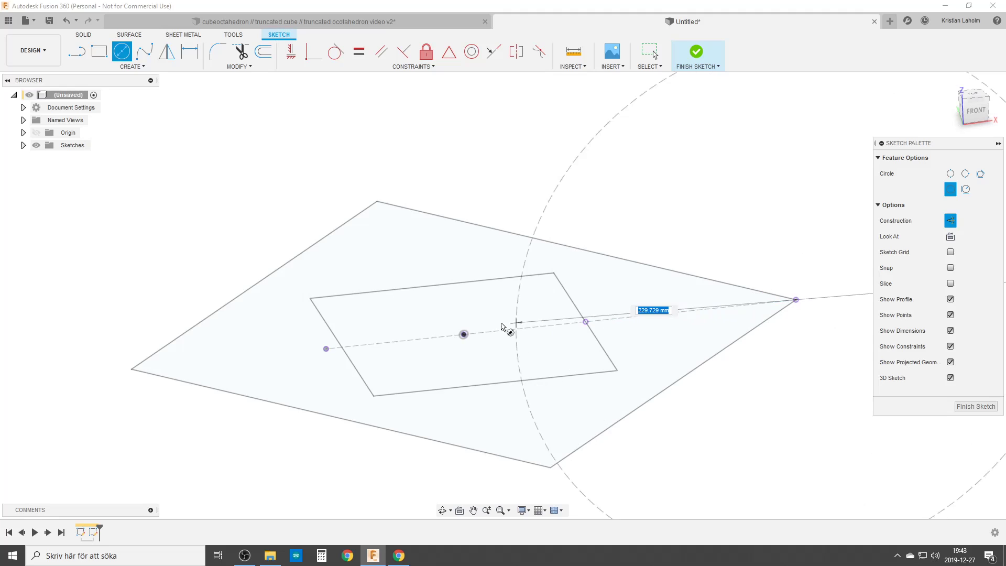
click(327, 349)
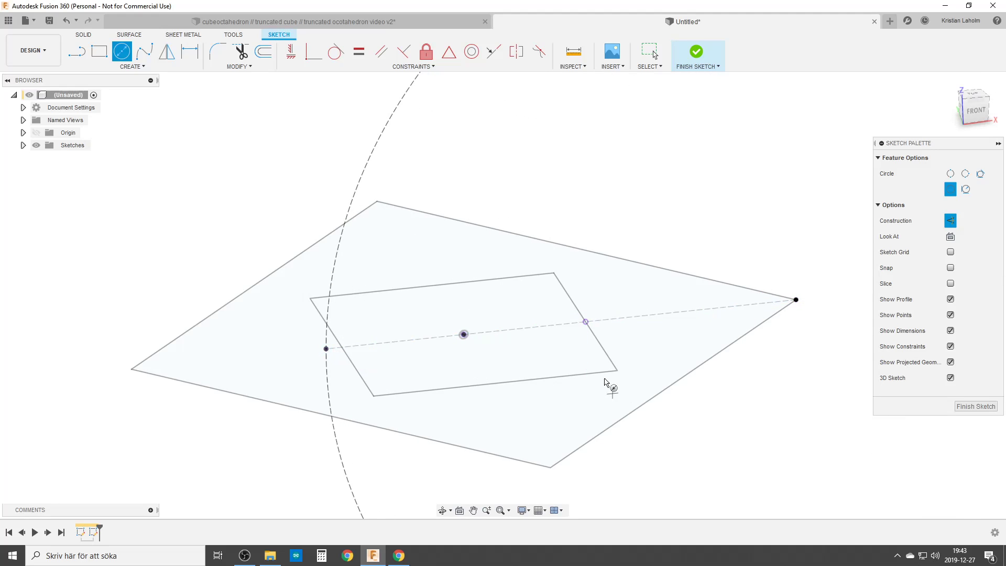
key(Escape)
key(c)
click(585, 321)
click(464, 334)
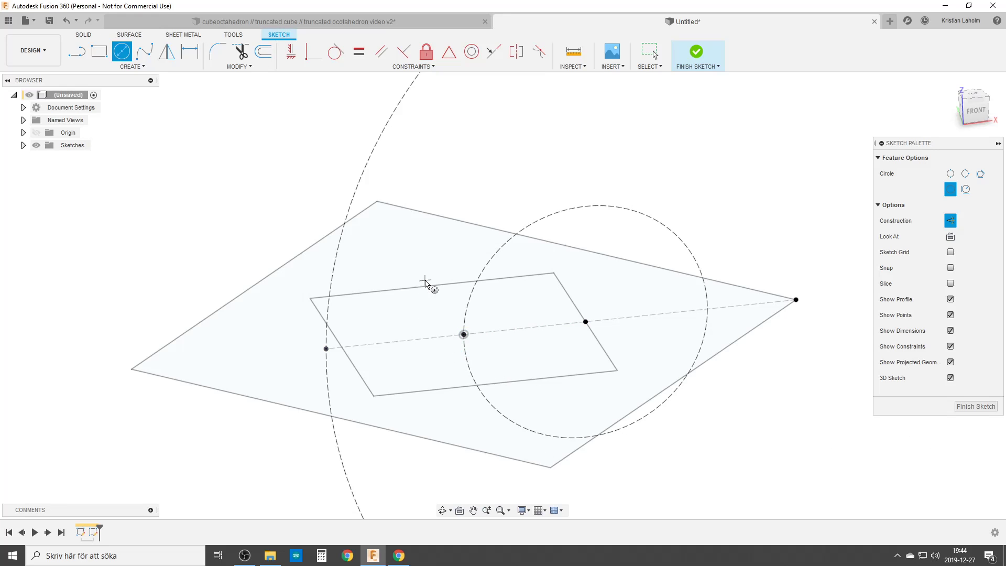
- Draw a solid vertical line spanning the small circle and move it onto the circle's centre point
key(l)
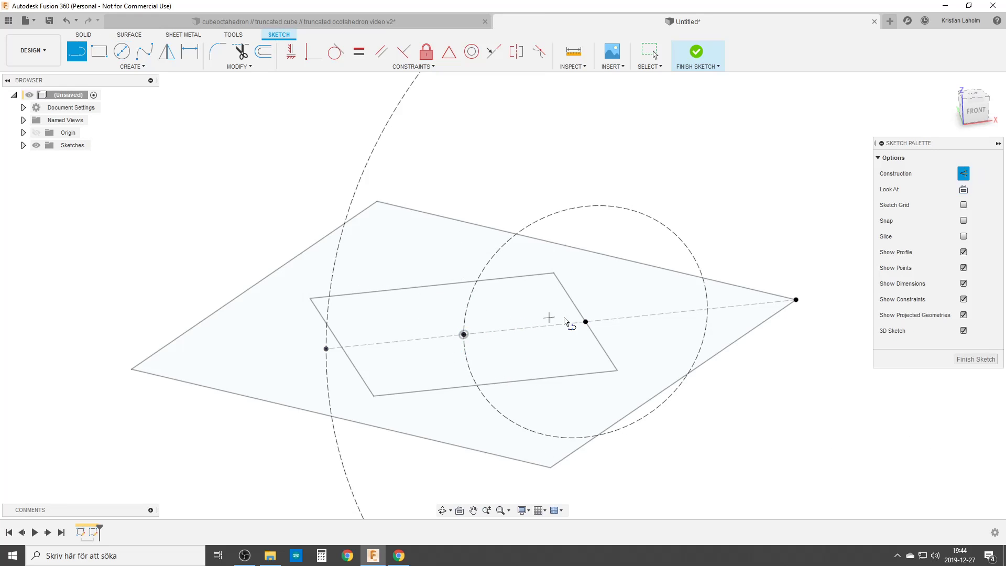
click(964, 173)
click(576, 208)
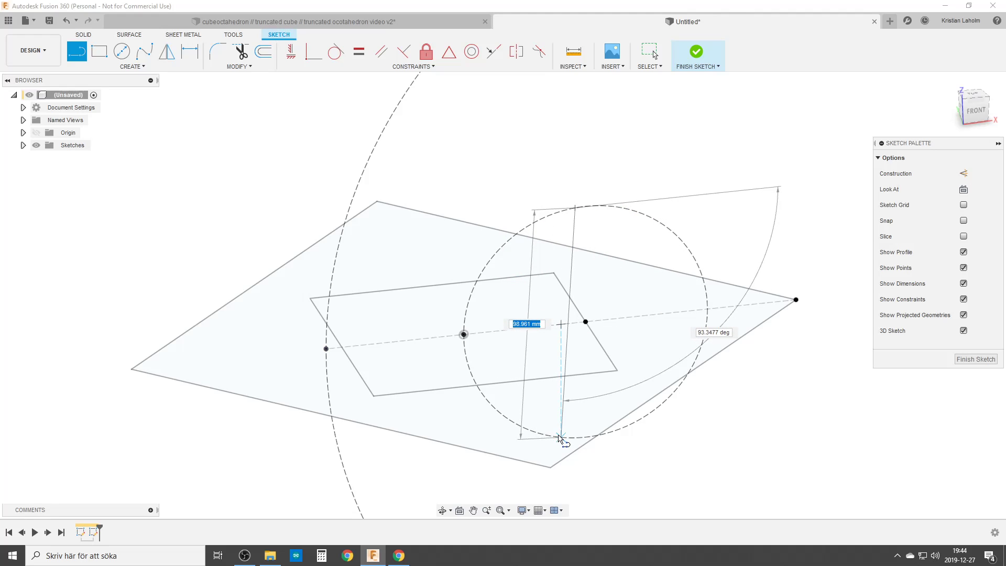
click(560, 437)
key(Escape)
click(573, 262)
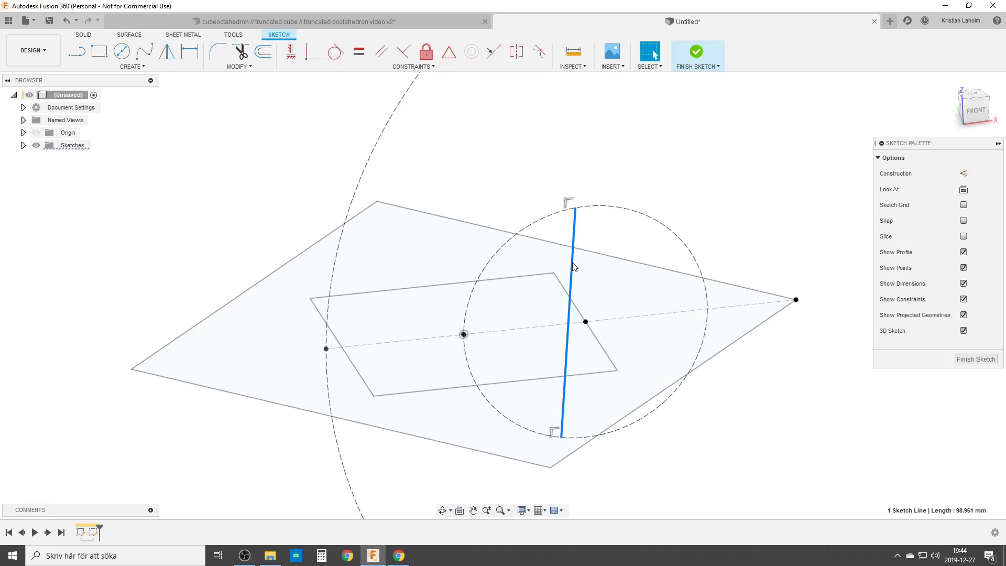
click(293, 53)
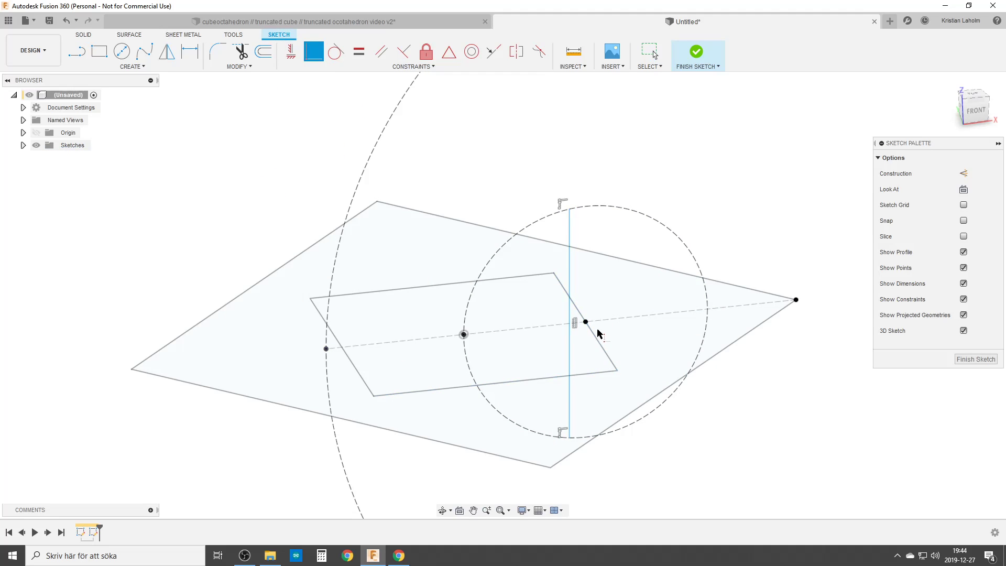
mouse_move(571, 298)
mouse_down()
mouse_move(571, 288)
mouse_move(604, 363)
mouse_up()
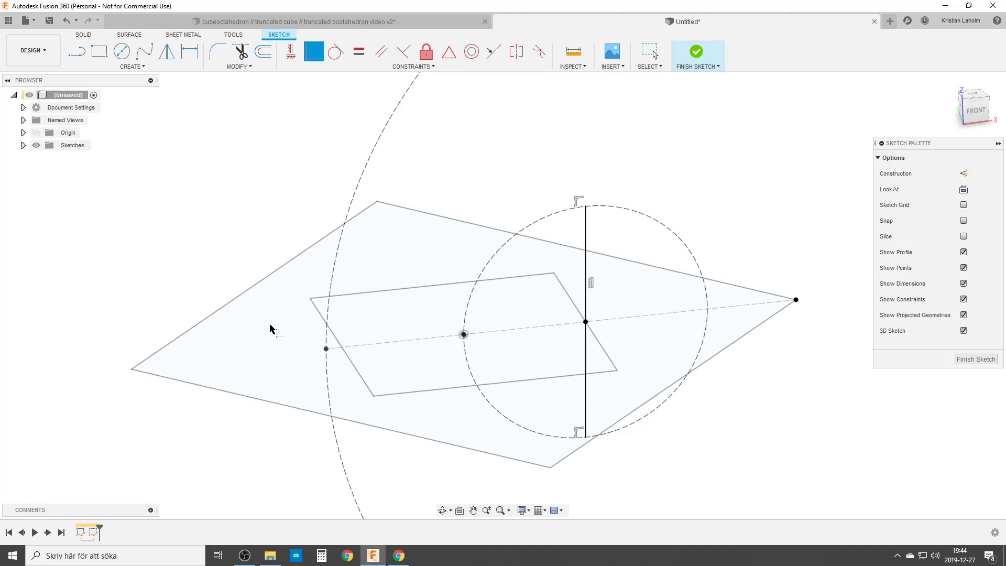
- Draw a long construction line across the large dashed circle
key(l)
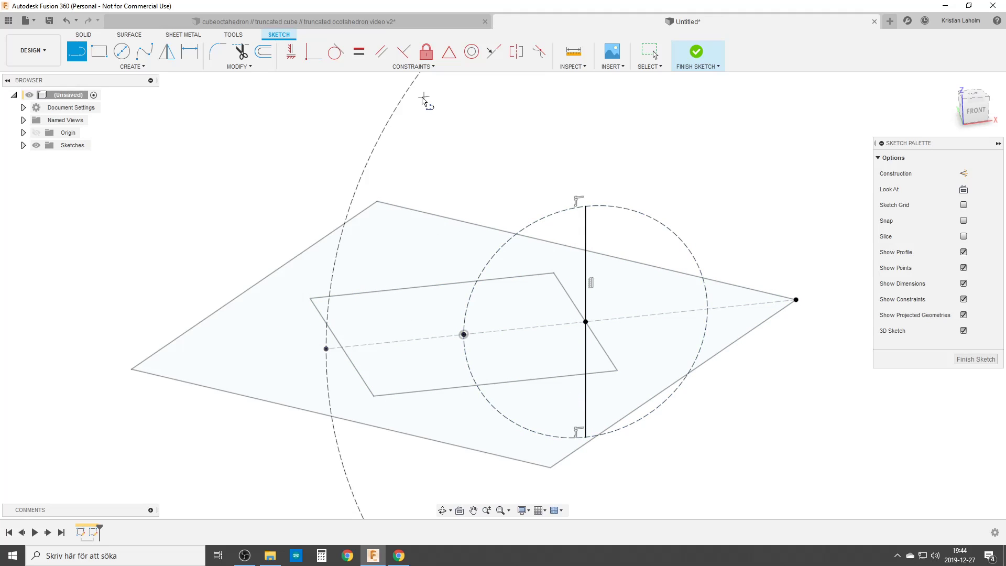
scroll(422, 181, down, 2)
scroll(422, 184, down, 2)
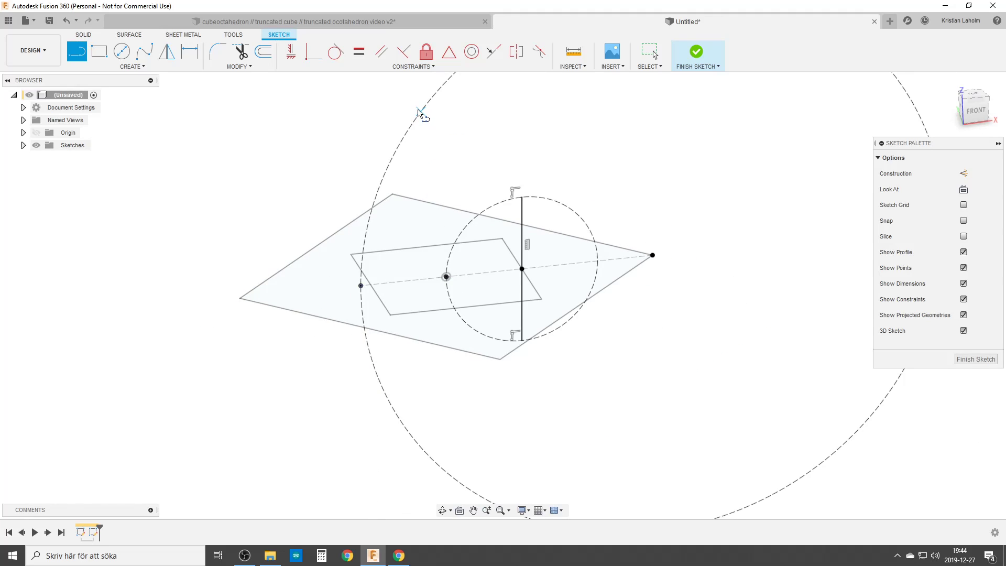
click(420, 111)
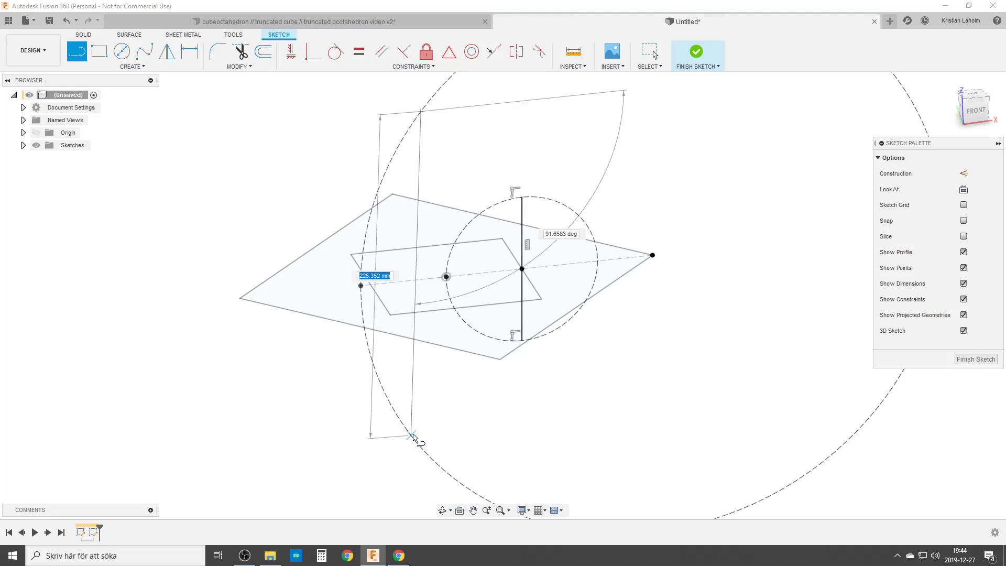
click(412, 436)
key(Escape)
click(413, 371)
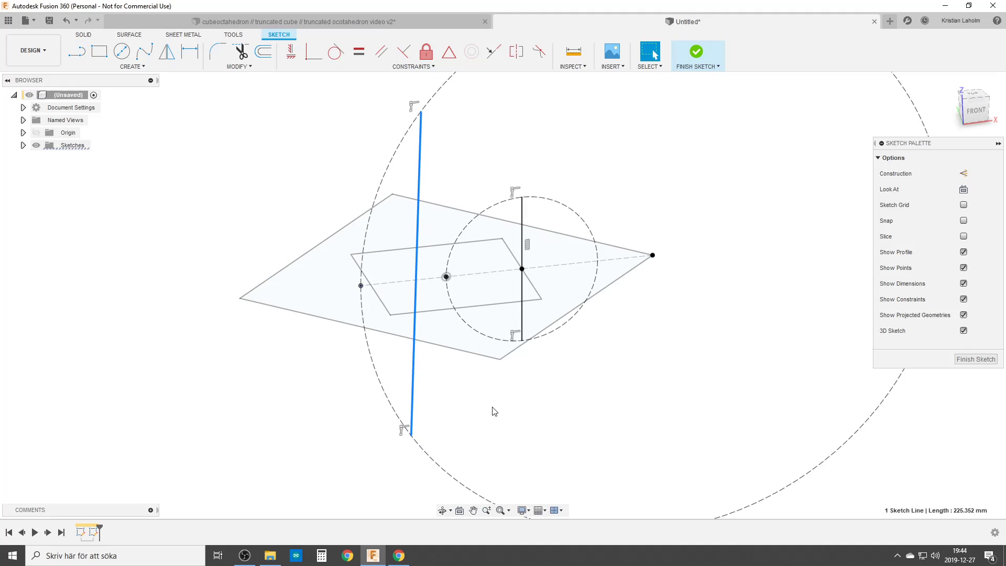
key(x)
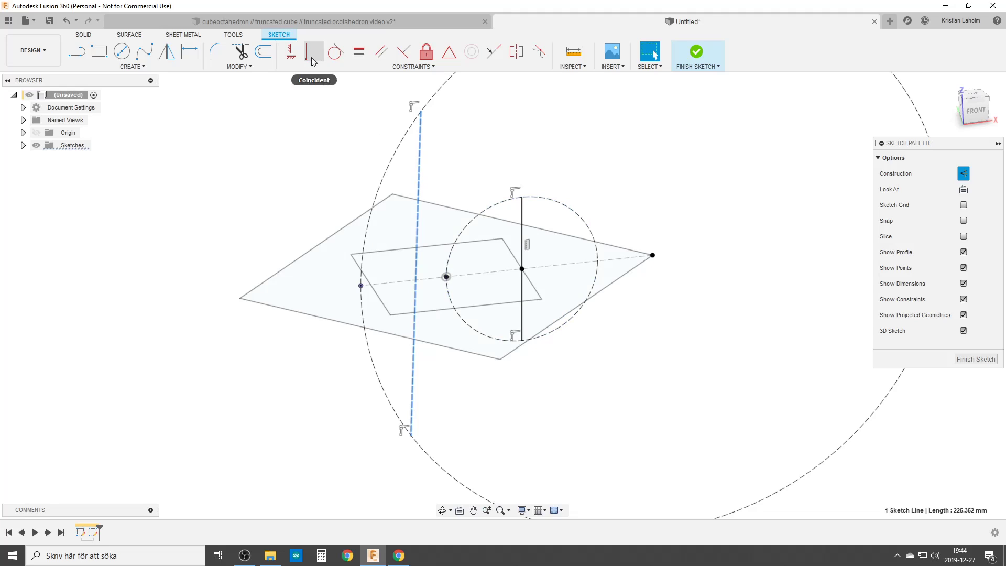
- Make the construction line vertical through the centre point and finish the sketch
click(291, 51)
click(315, 53)
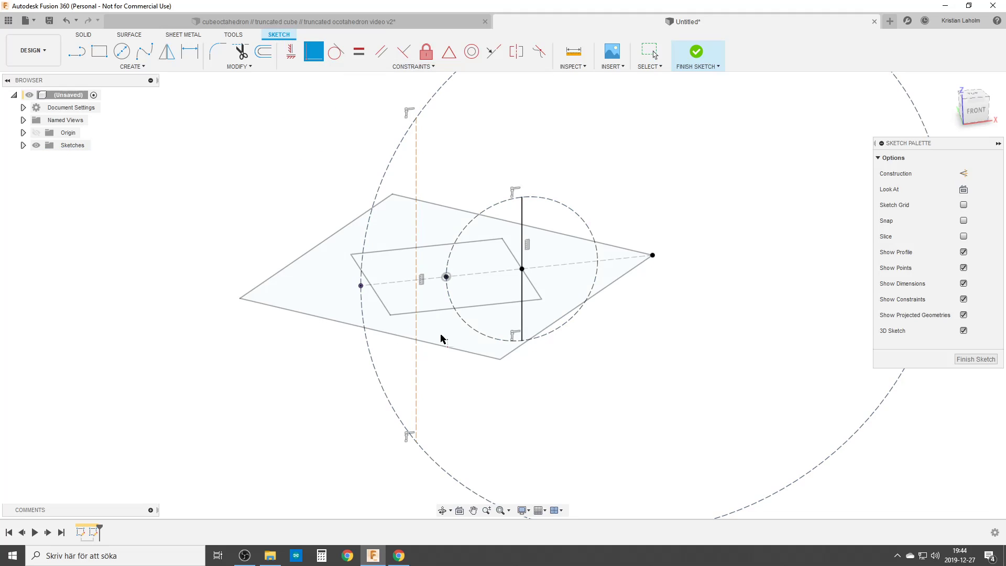
click(446, 277)
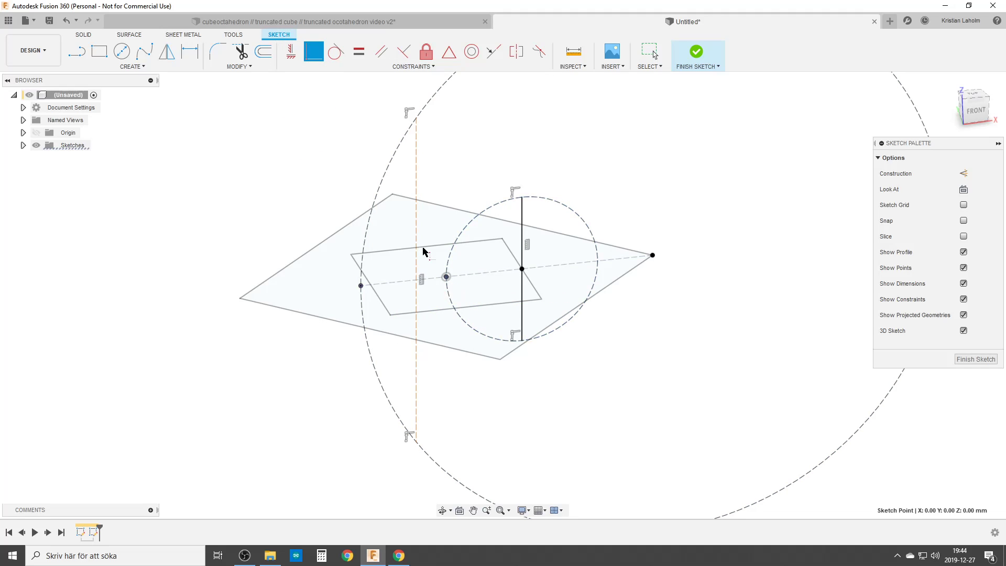
click(417, 216)
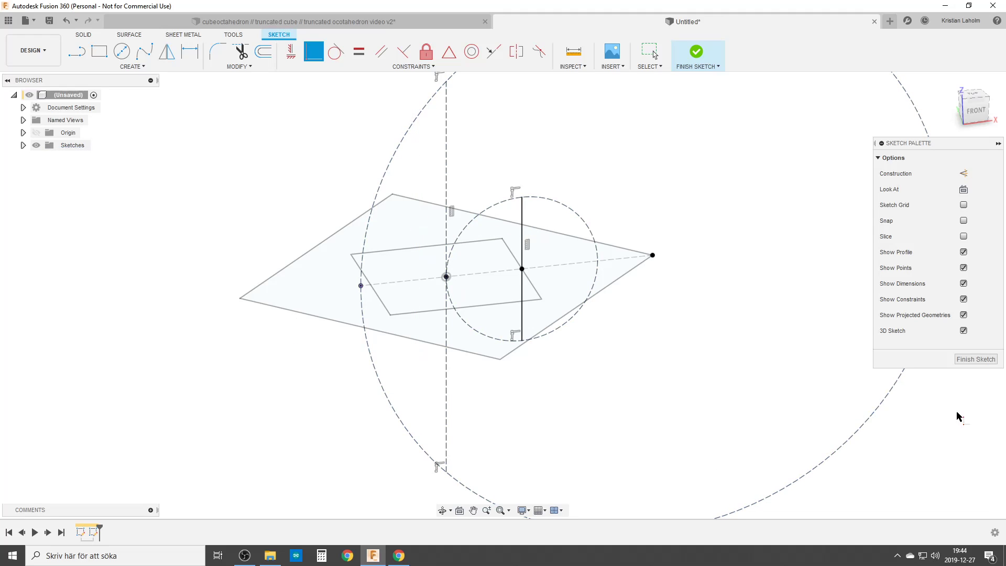
click(973, 359)
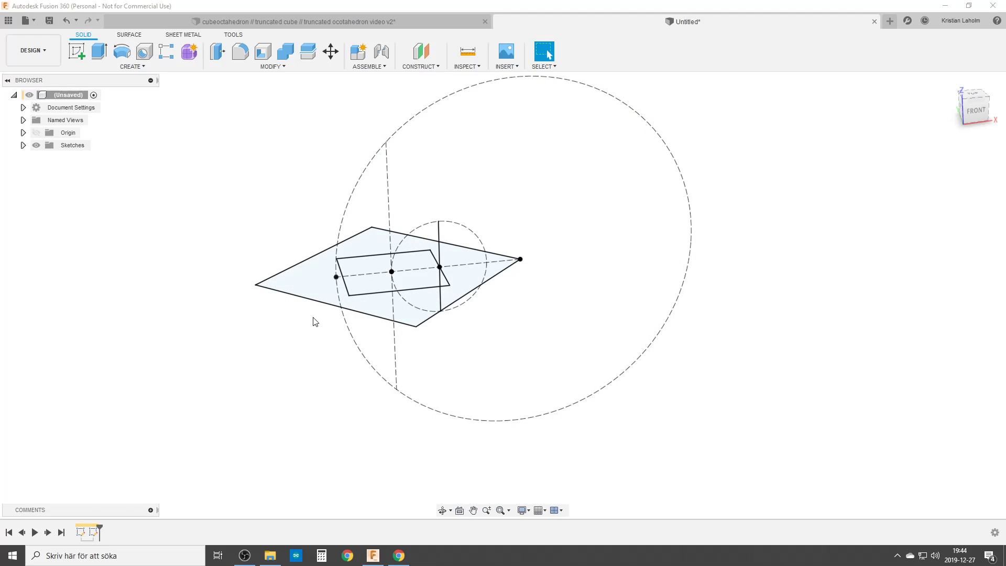
- Sweep the small square along the vertical line to create the cube body
text(sswe)
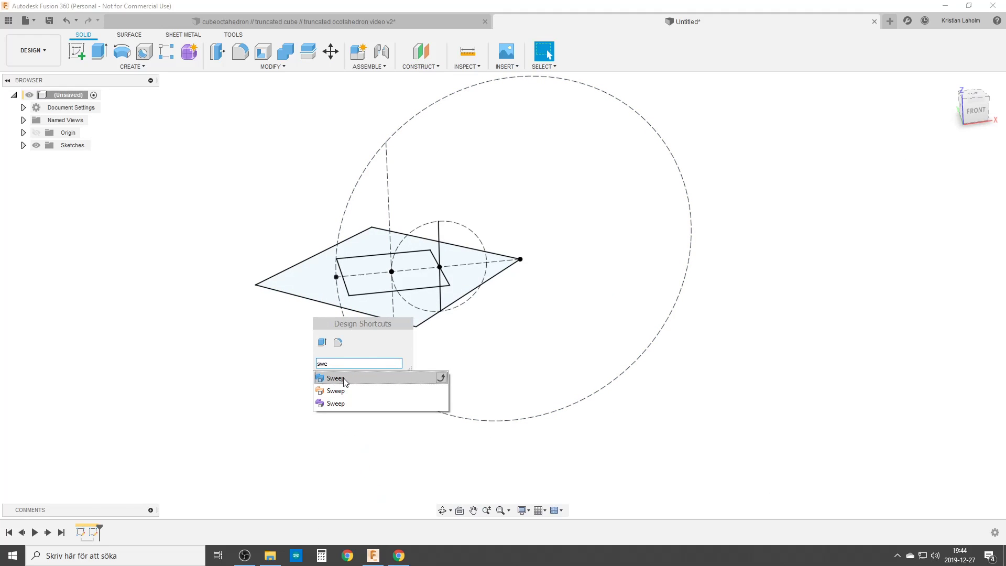
click(344, 381)
click(417, 281)
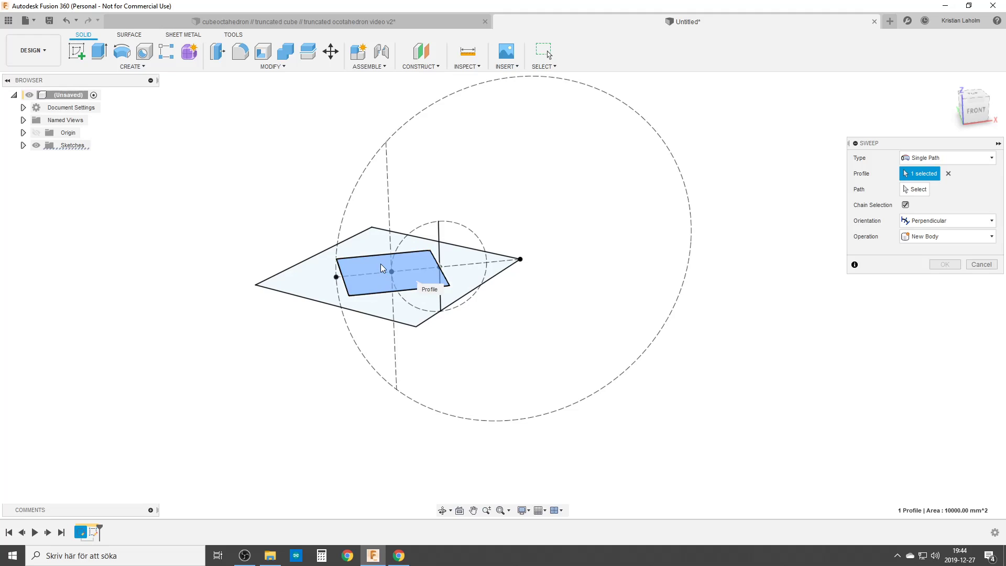
click(916, 189)
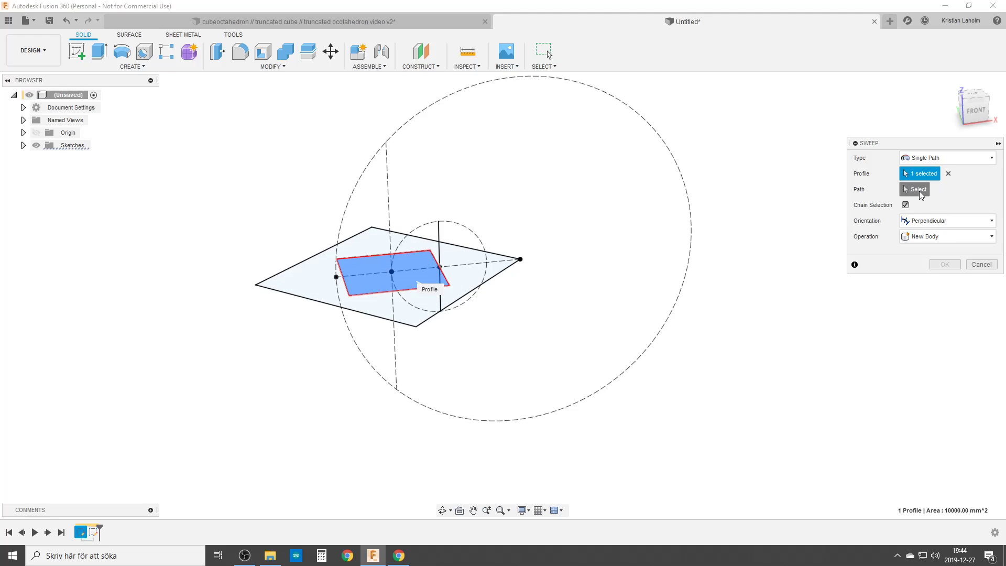
click(440, 235)
click(945, 326)
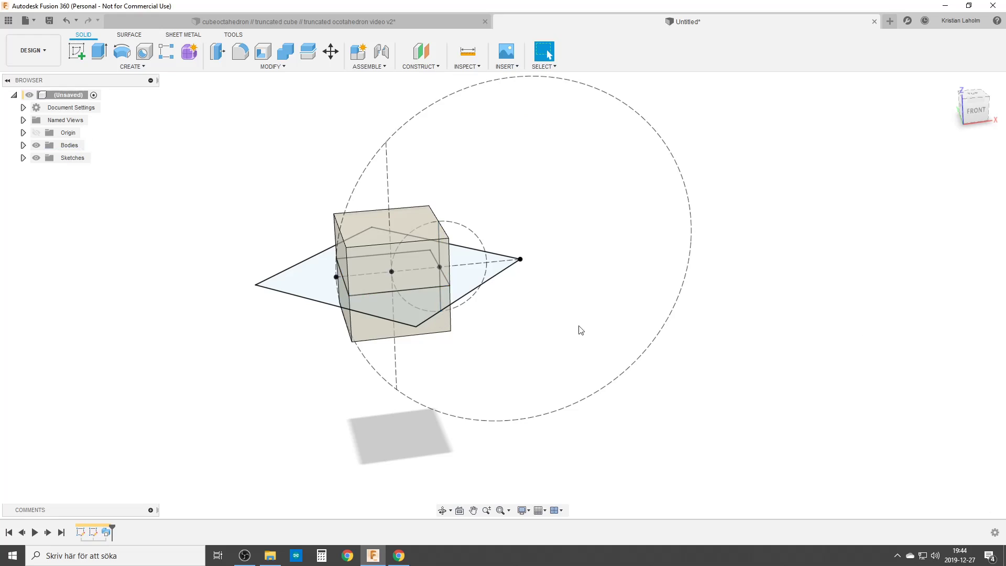
- Hide the cube Body1 in the browser and recentre the view
scroll(354, 264, up, 2)
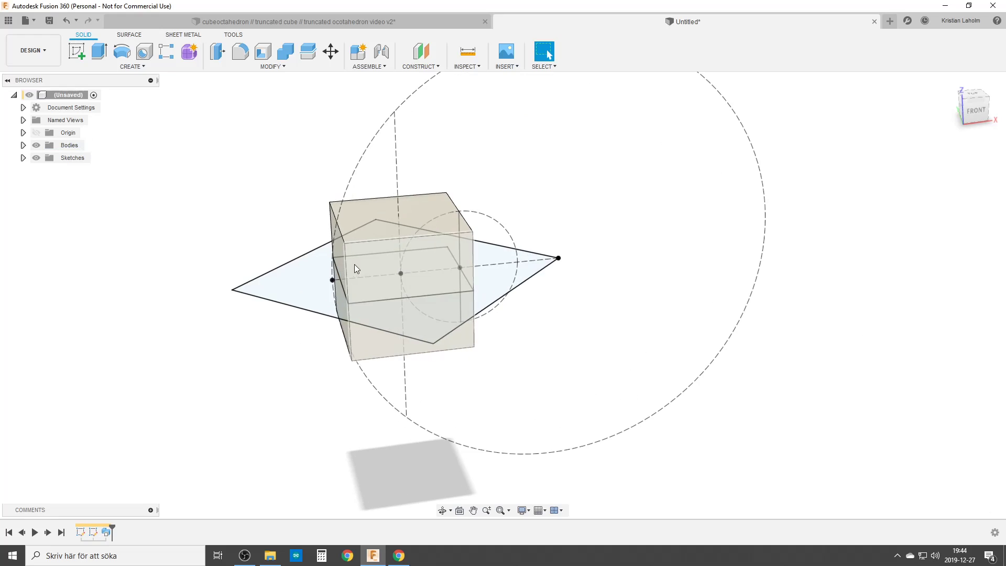
click(23, 145)
click(46, 158)
click(46, 158)
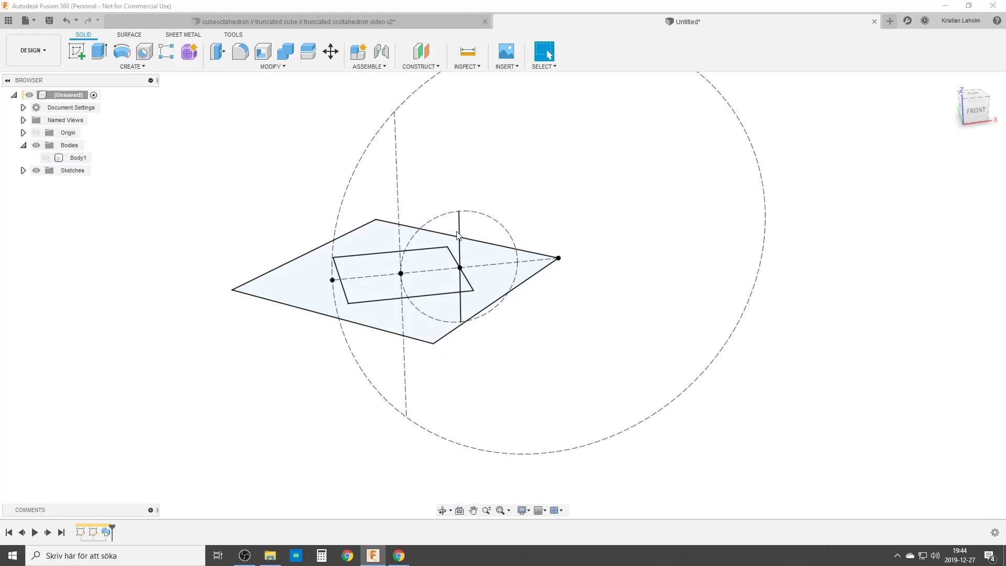
scroll(263, 287, down, 1)
middle_drag(263, 288, 373, 369)
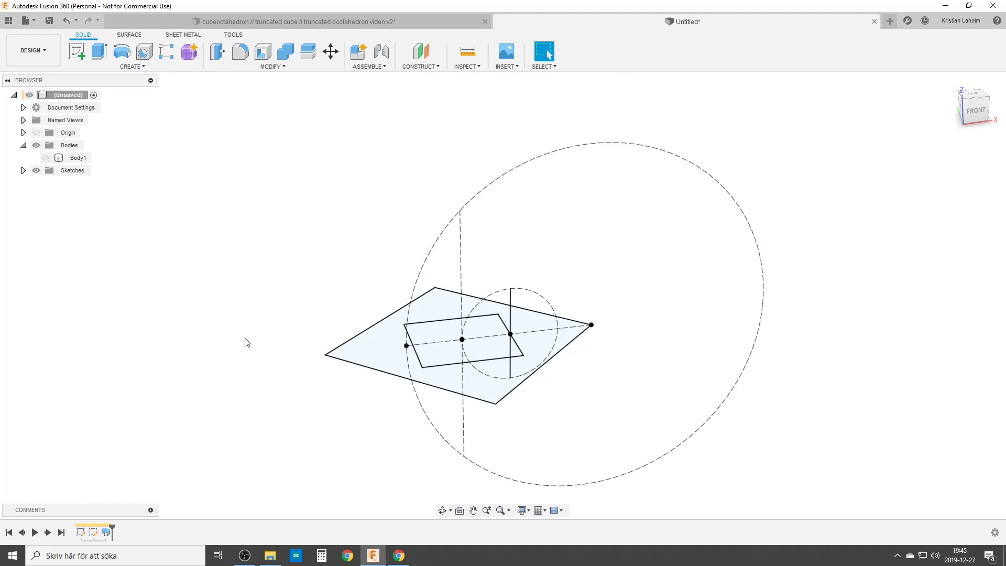
- Loft the large square up to the circle's top point to form a pyramid
text(sloft)
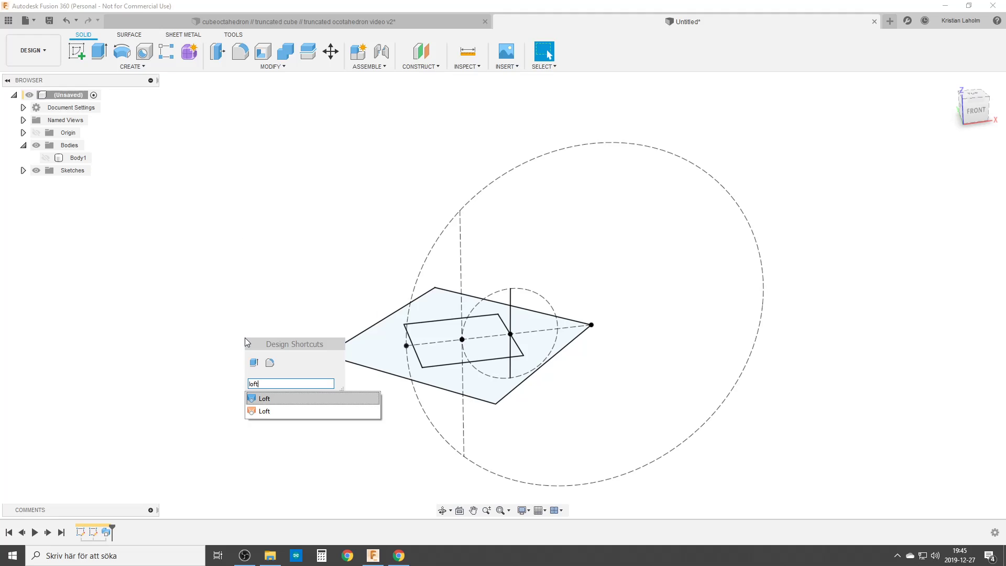
click(273, 401)
click(398, 350)
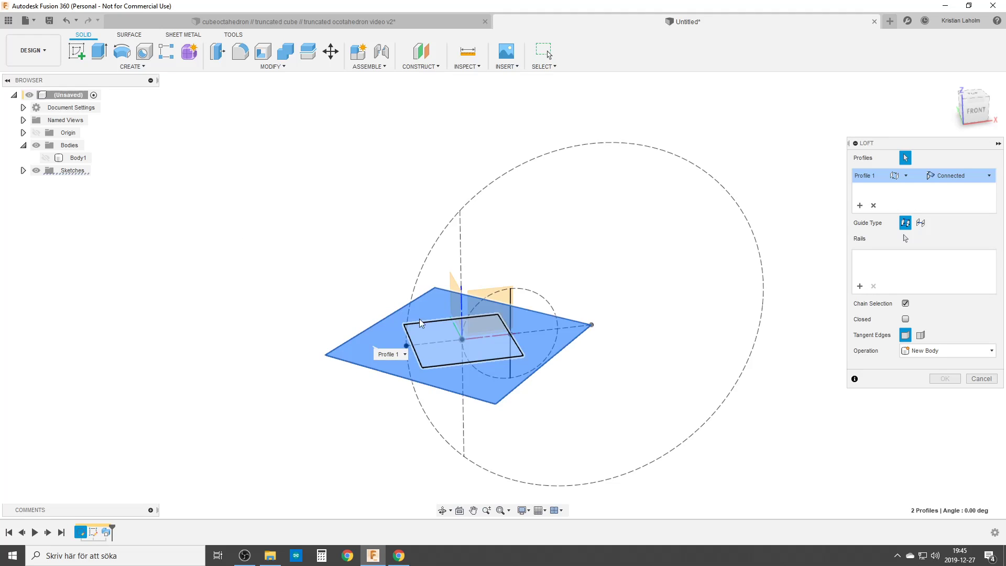
click(460, 211)
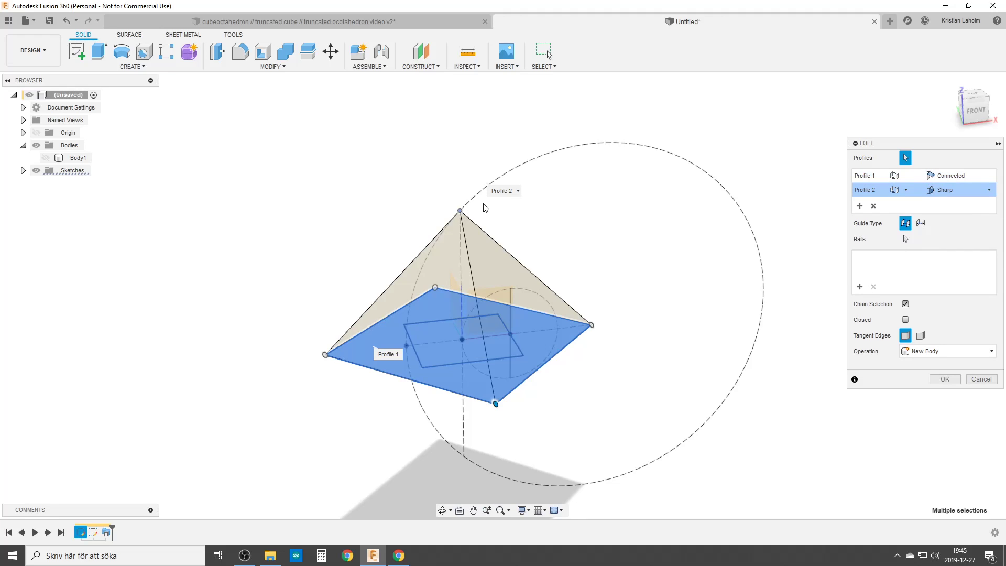
click(946, 382)
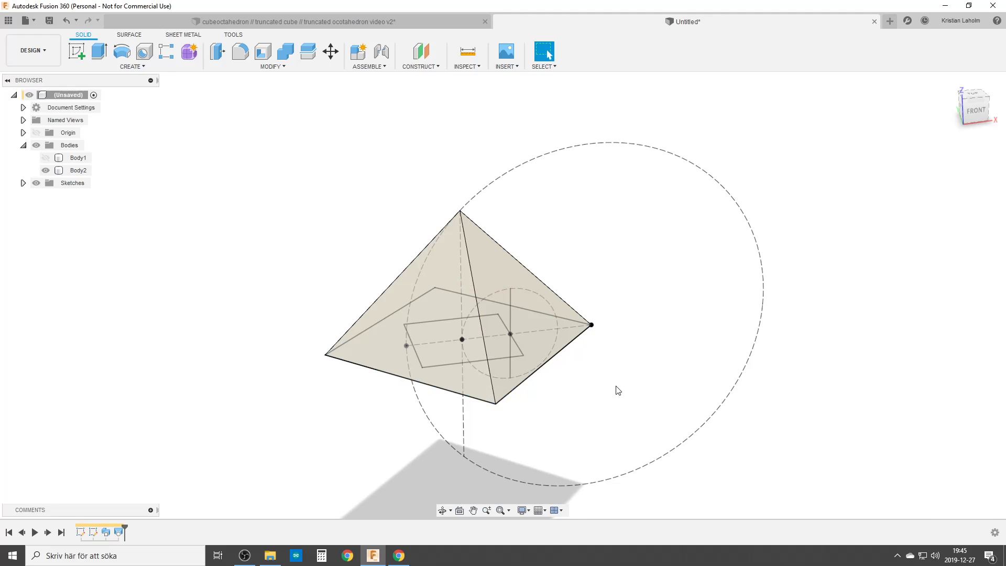
- Loft the pyramid's base down to the circle's bottom point, completing the octahedron, and show Body1 again
text(sloft)
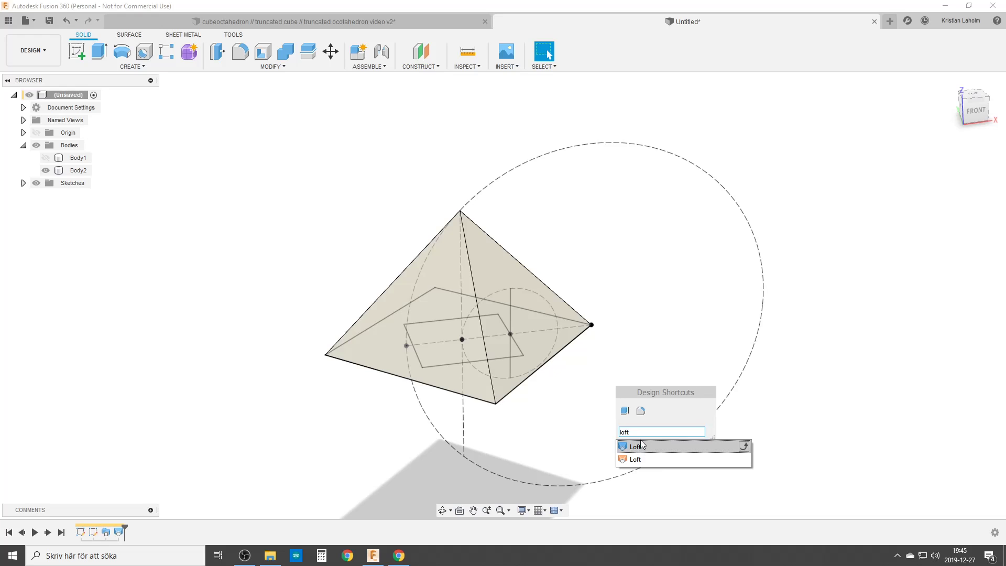
click(643, 447)
shift+middle_drag(519, 447, 480, 349)
click(406, 282)
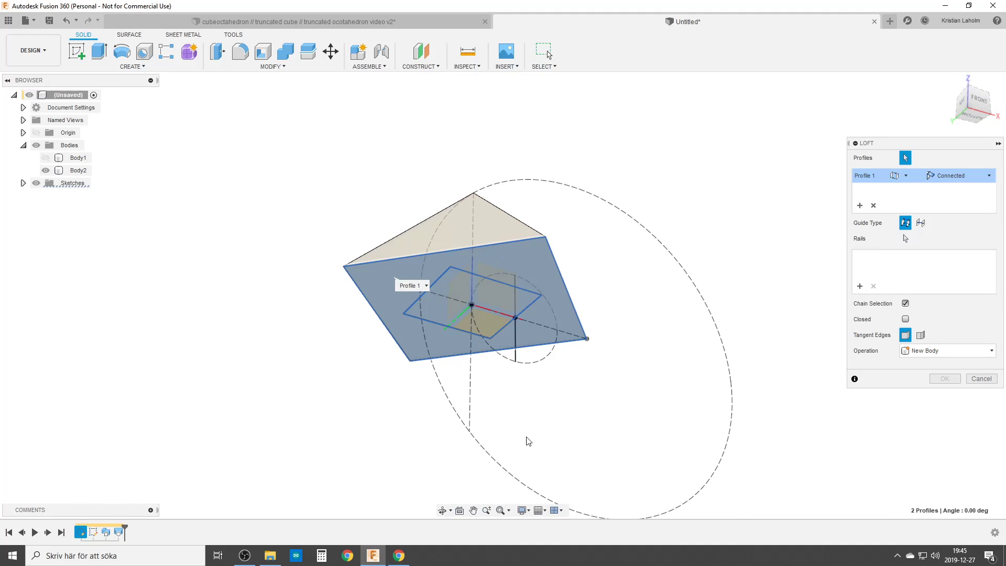
click(469, 432)
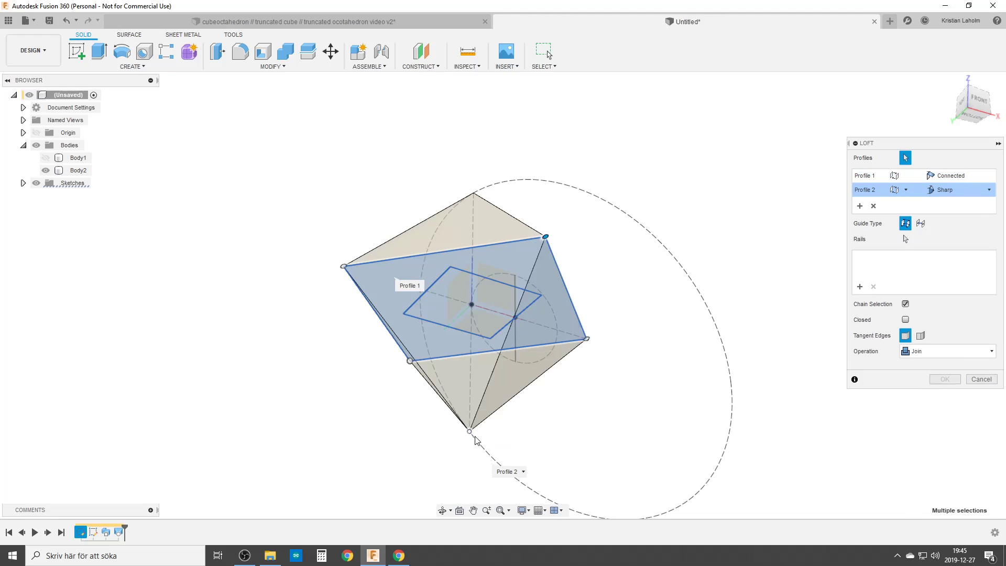
click(945, 380)
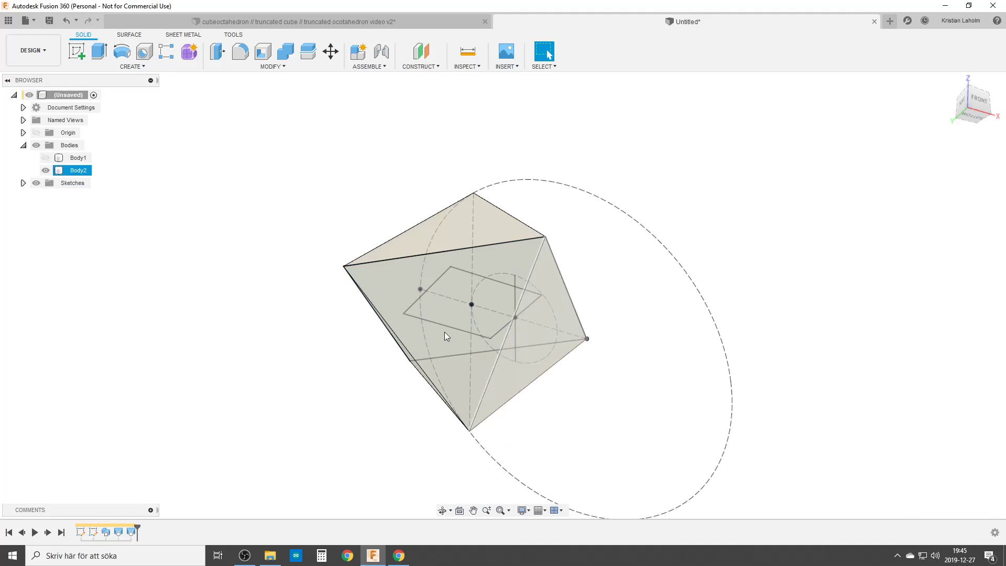
shift+middle_drag(508, 386, 506, 427)
click(46, 159)
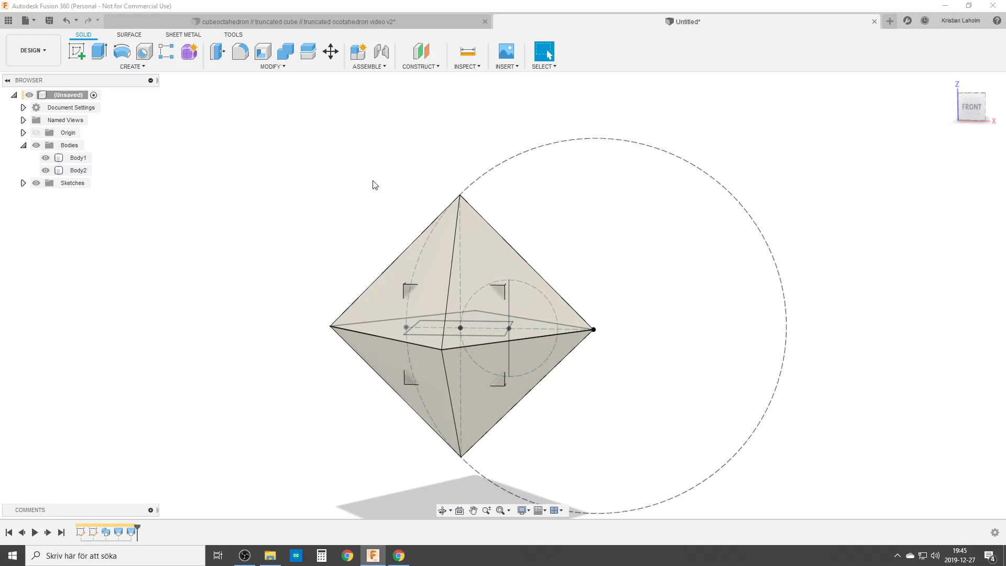
- Combine with Intersect, target Body1 and tool Body2, then orbit to inspect the cut-corner cube
click(286, 51)
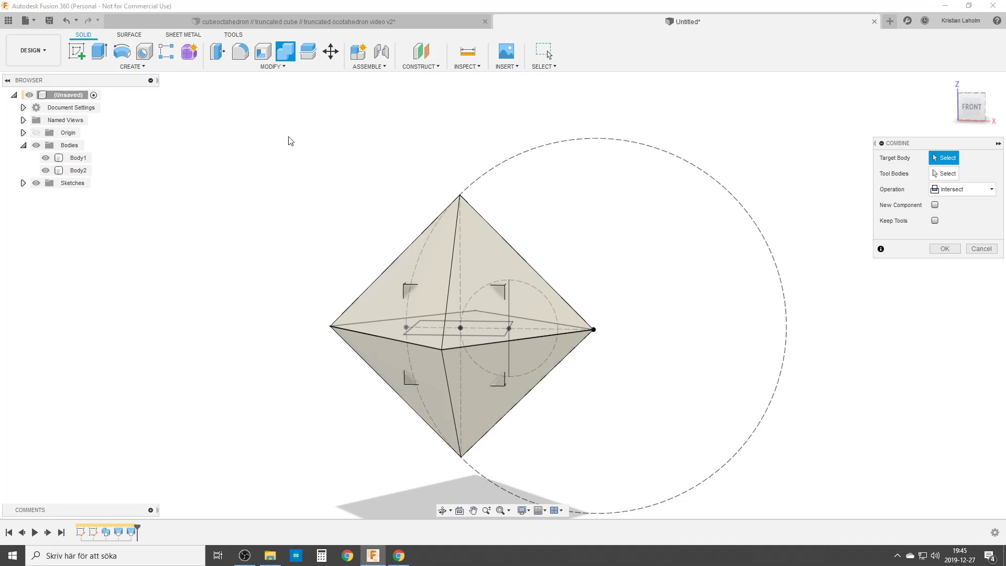
click(78, 158)
click(78, 170)
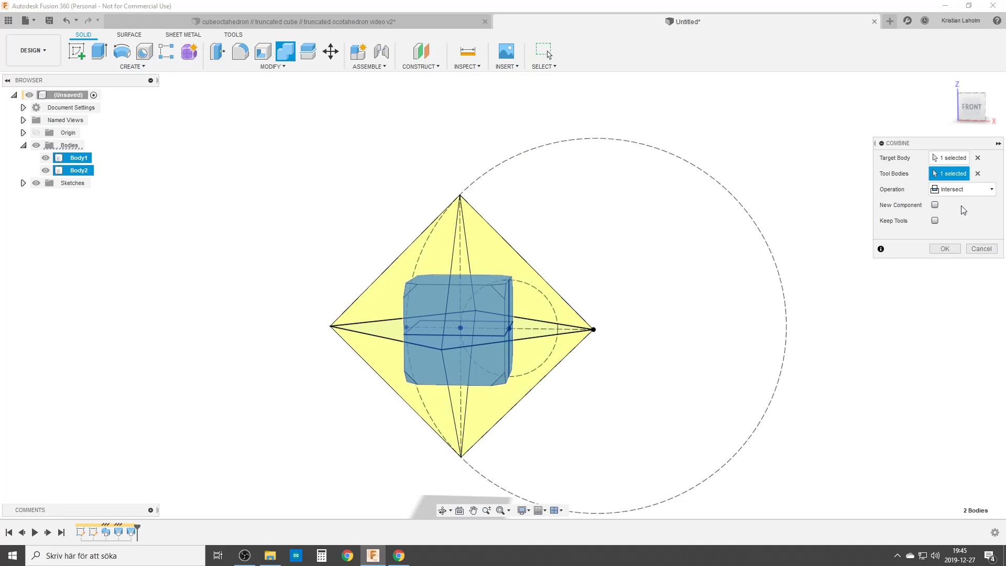
click(945, 249)
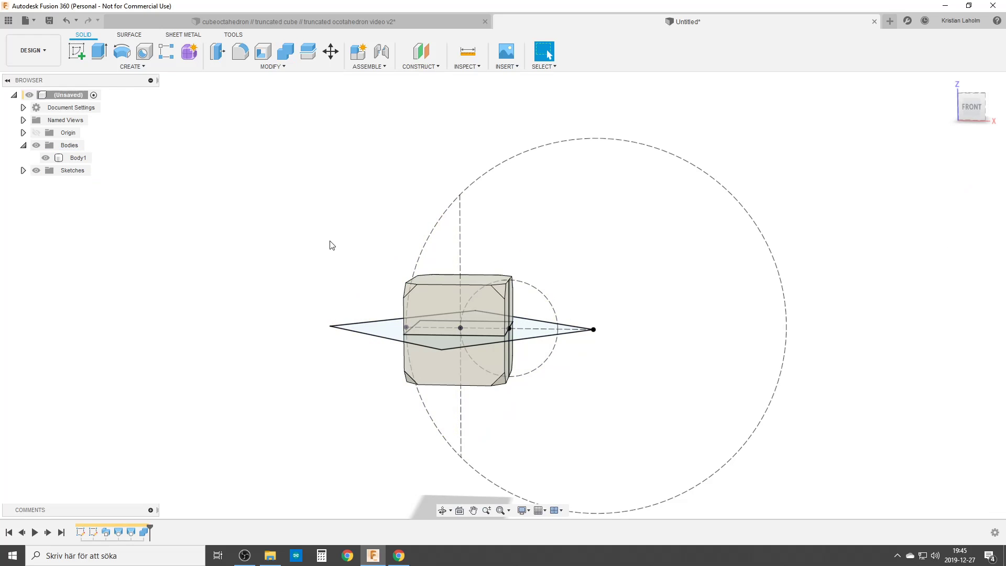
shift+middle_drag(340, 321, 359, 332)
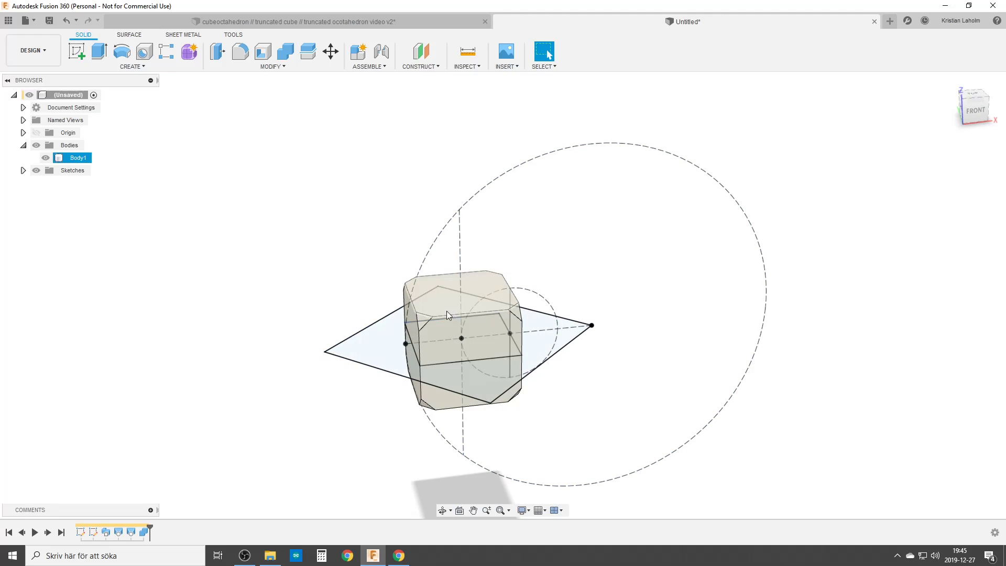
shift+middle_drag(498, 395, 478, 418)
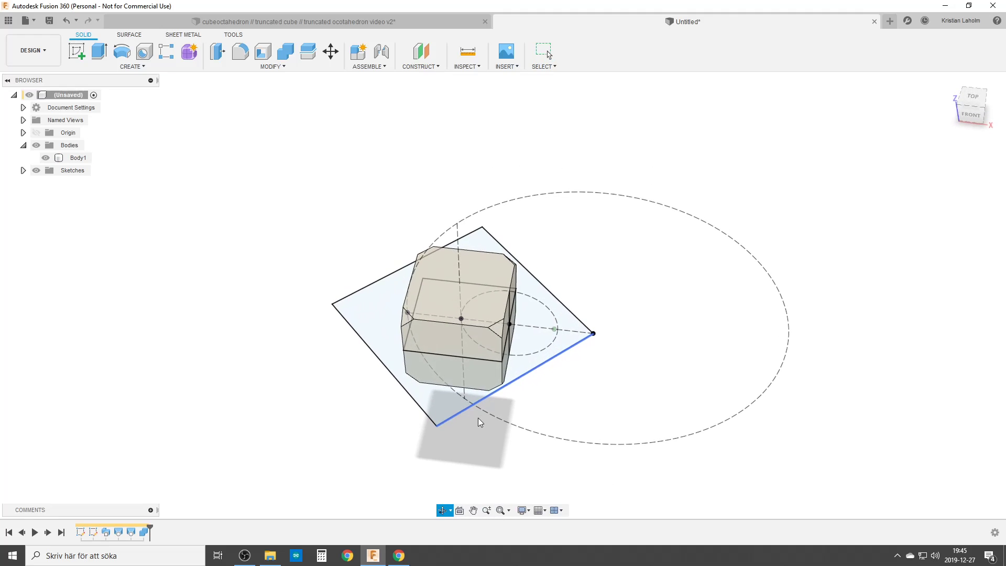
- Return to the document with the three labelled polyhedra and orbit around them
click(236, 22)
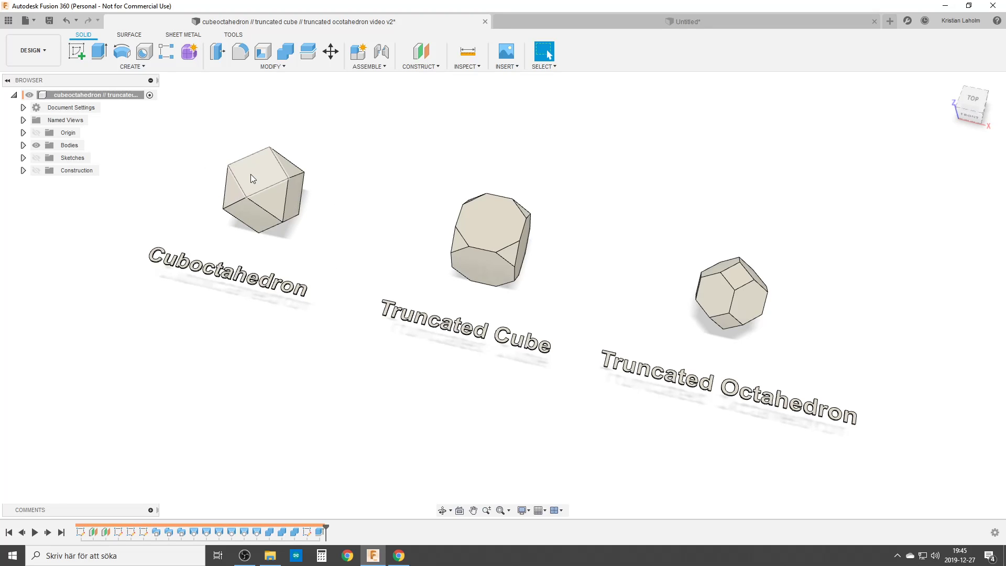
mouse_move(262, 222)
shift+middle_down()
mouse_move(281, 222)
mouse_move(265, 222)
mouse_move(274, 194)
mouse_move(265, 215)
shift+middle_up()
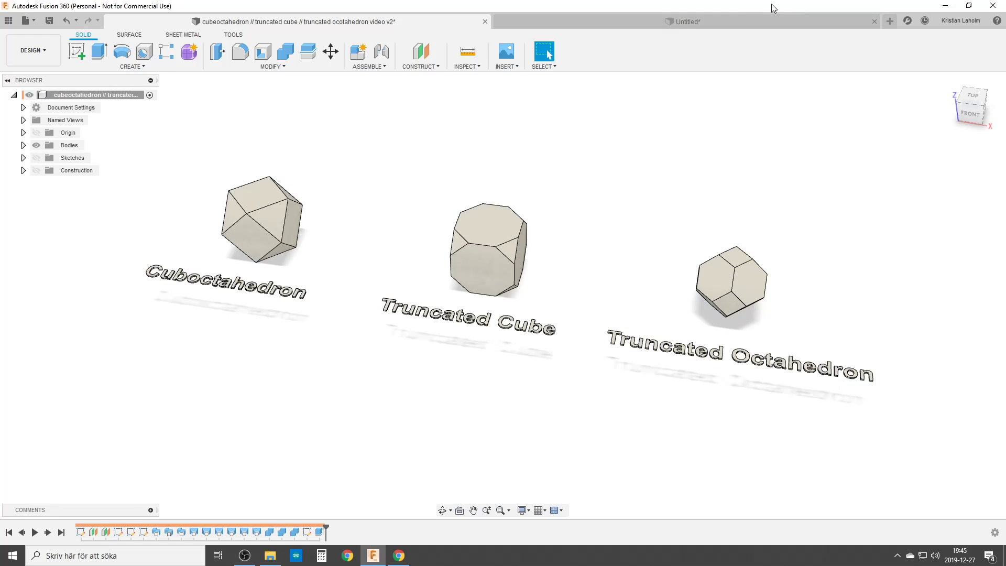
- Make the diamond's lower-right edge coincident with the square's corner and finish the sketch
click(738, 18)
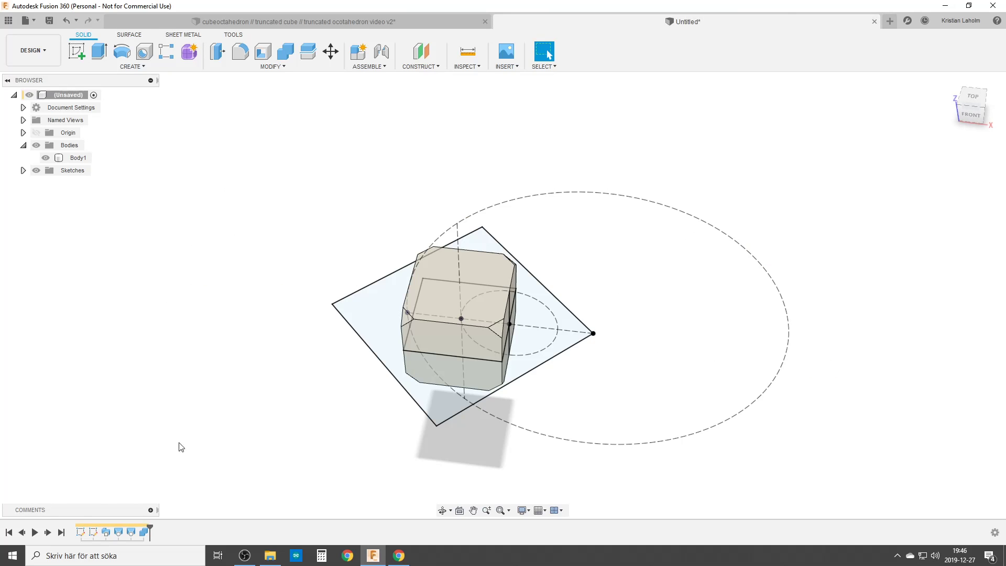
double_click(80, 532)
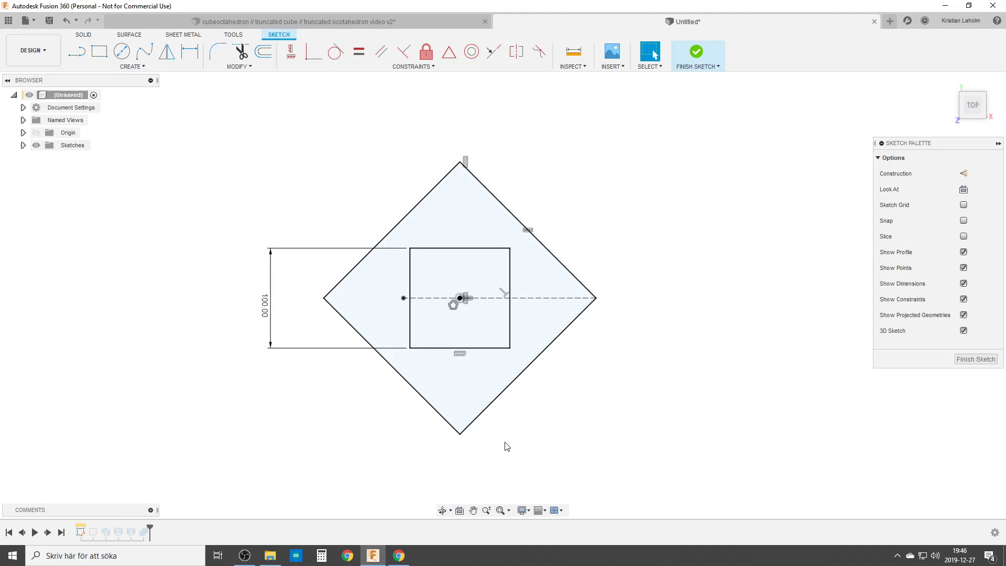
click(314, 51)
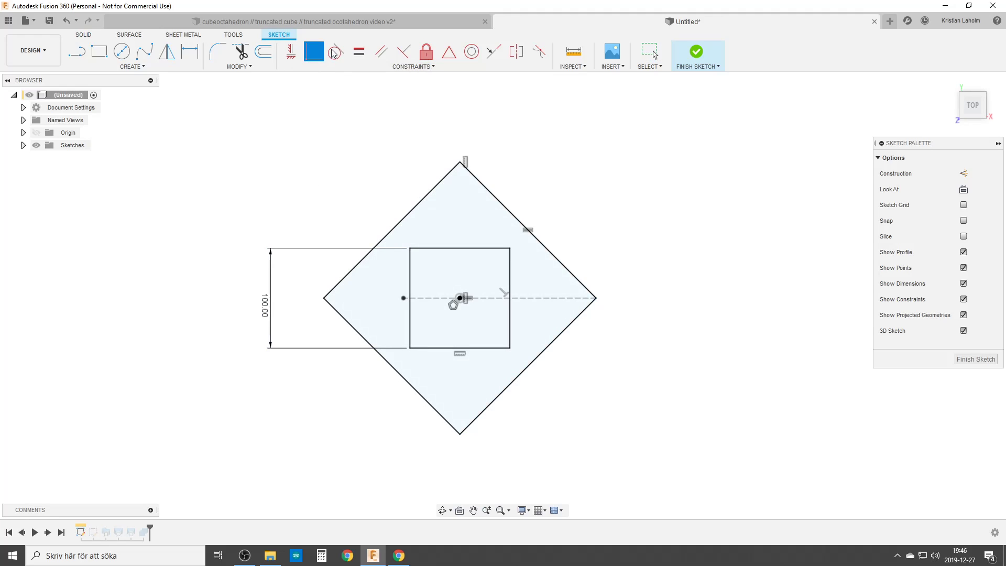
click(538, 361)
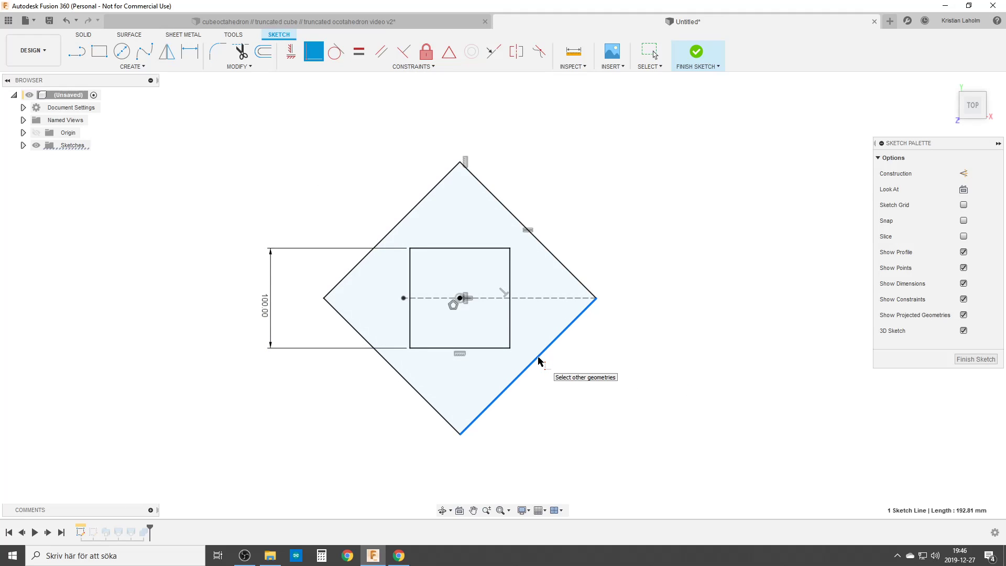
click(510, 349)
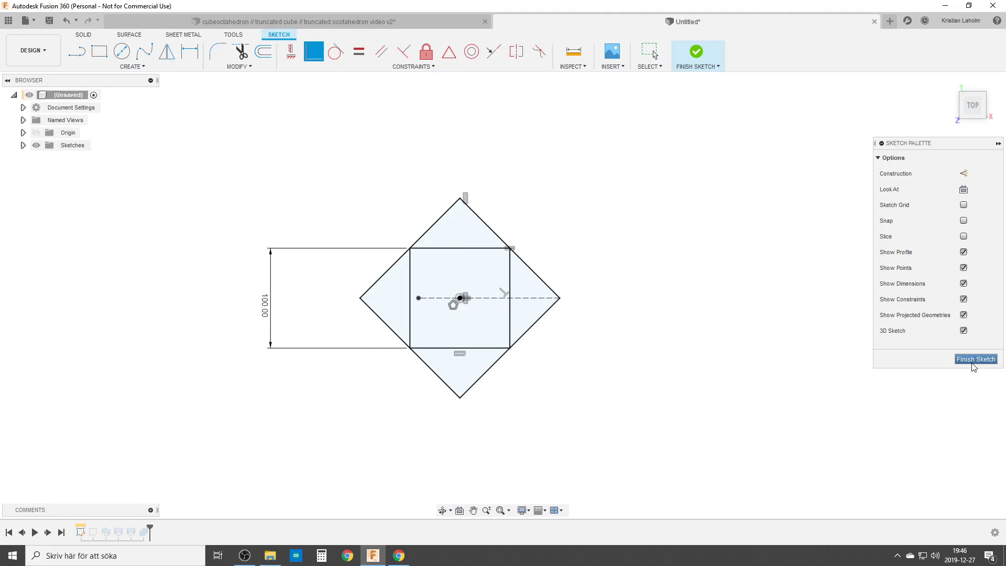
click(975, 359)
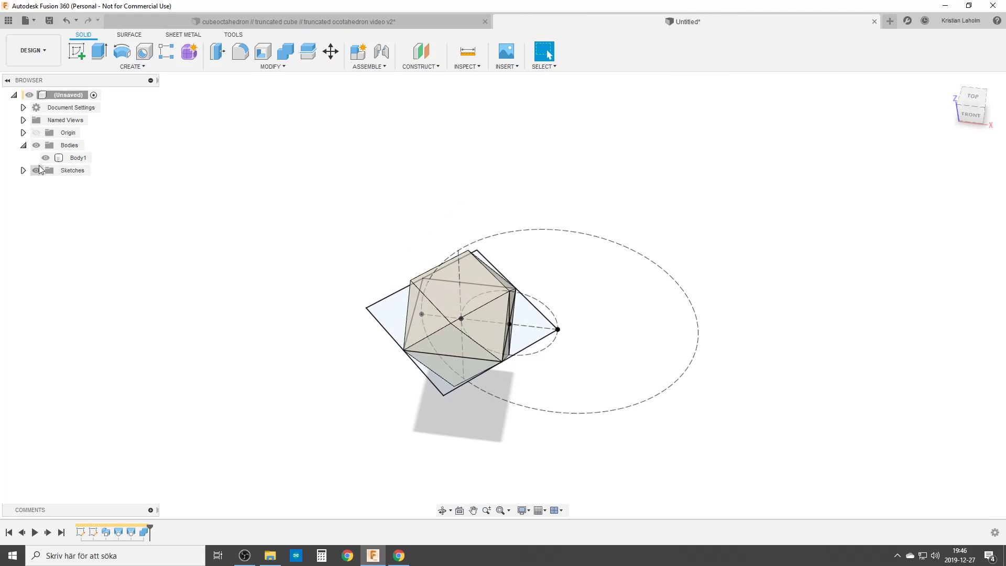
- Hide the sketches and measure the 100 mm distance between the top and bottom square faces
click(35, 171)
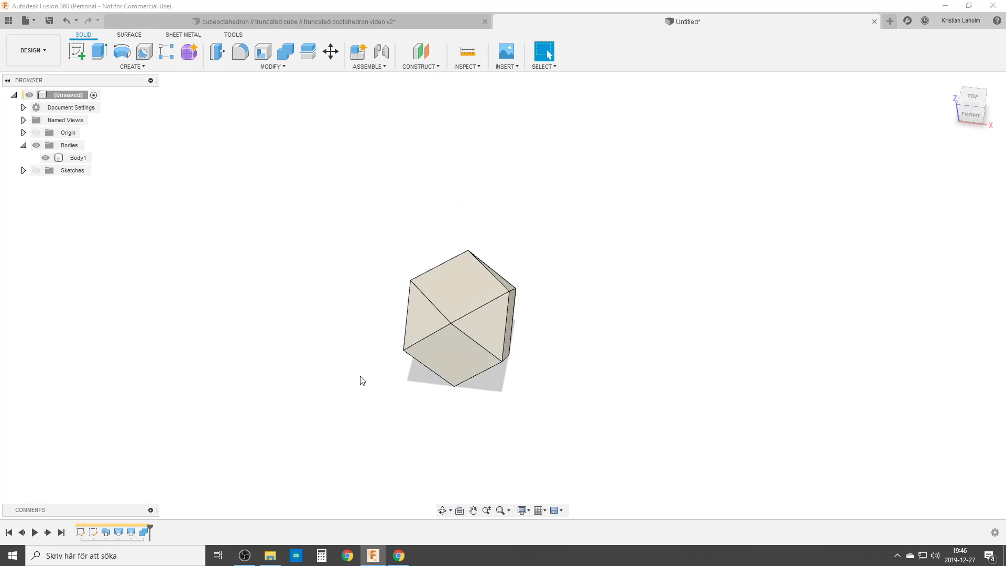
shift+middle_drag(373, 351, 434, 213)
click(468, 51)
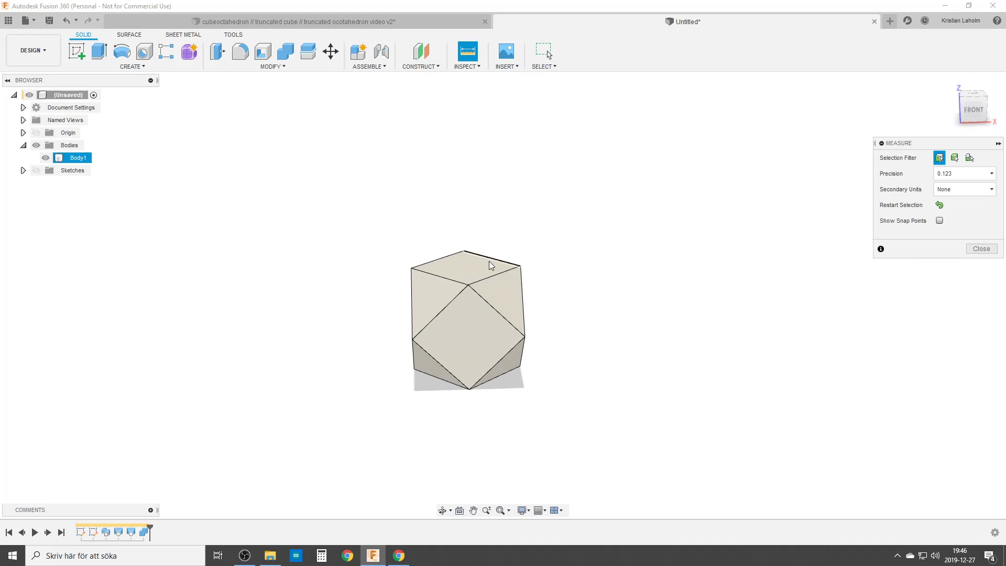
click(467, 264)
shift+middle_drag(472, 332, 477, 393)
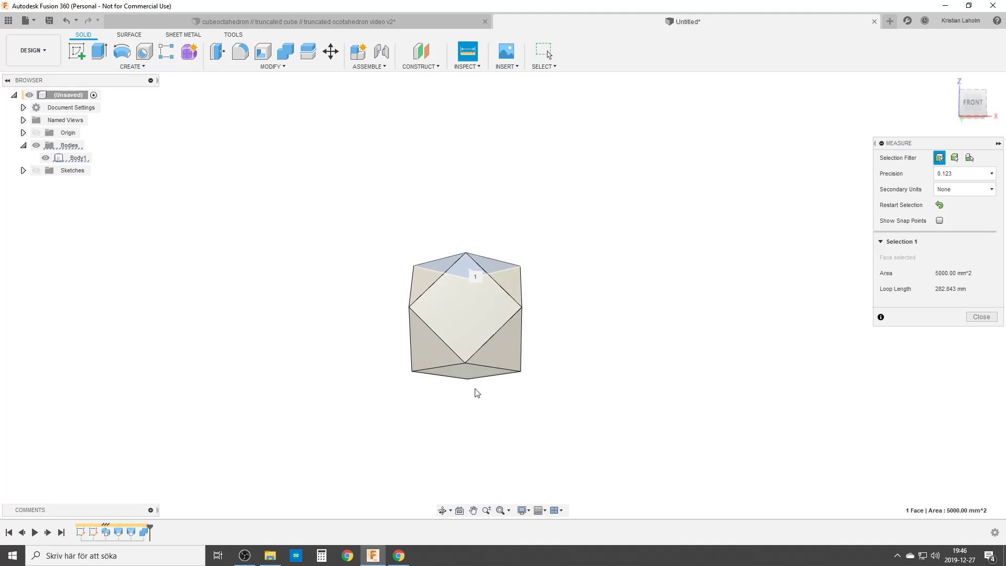
click(464, 375)
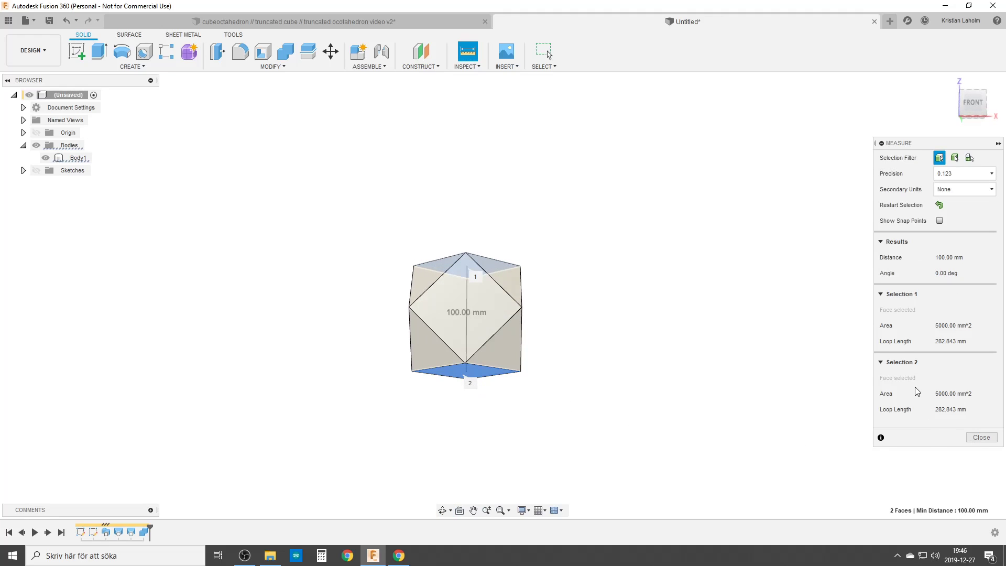
click(982, 437)
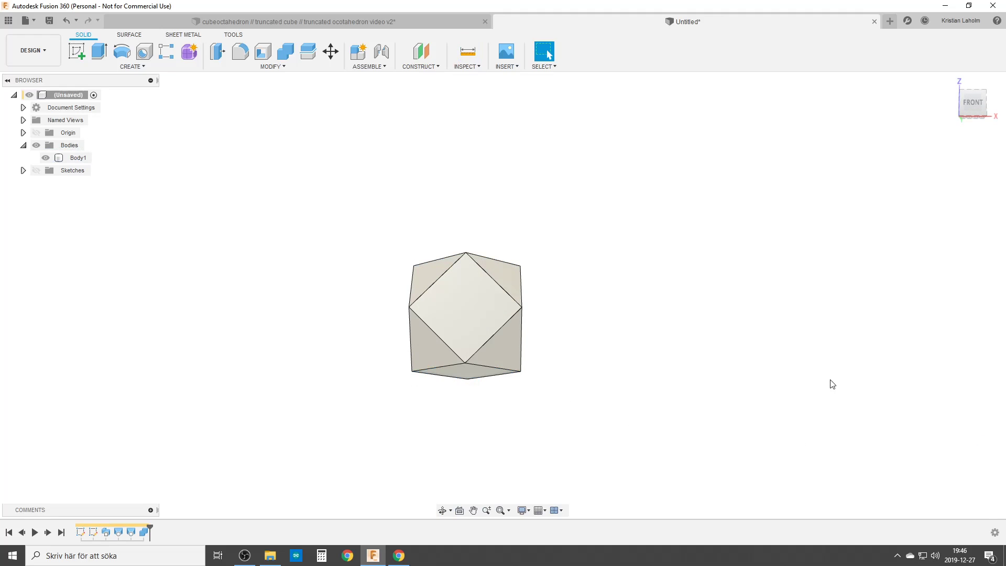
- Measure several edges of Body1 and confirm each is 70.711 mm long
click(459, 59)
click(440, 289)
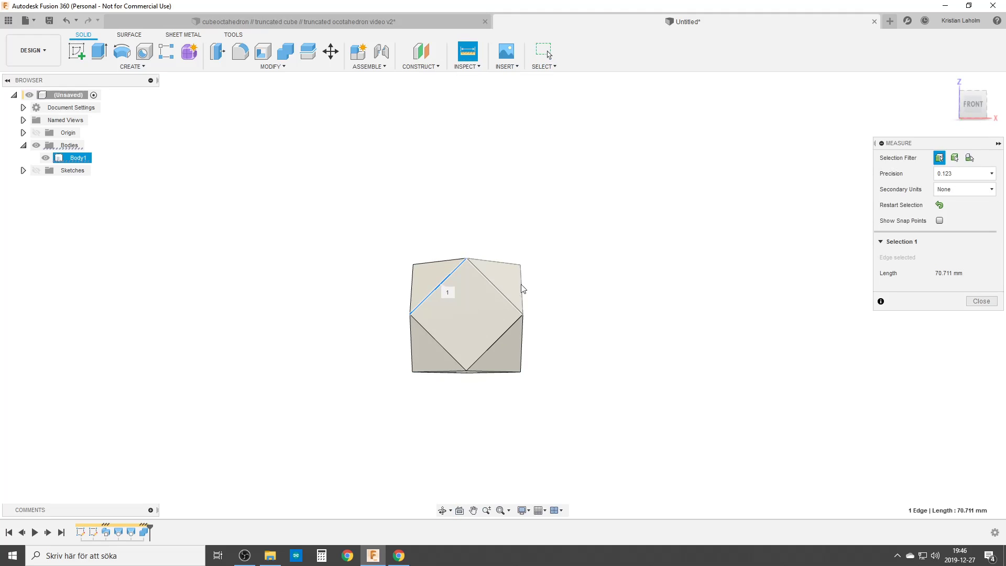
click(498, 262)
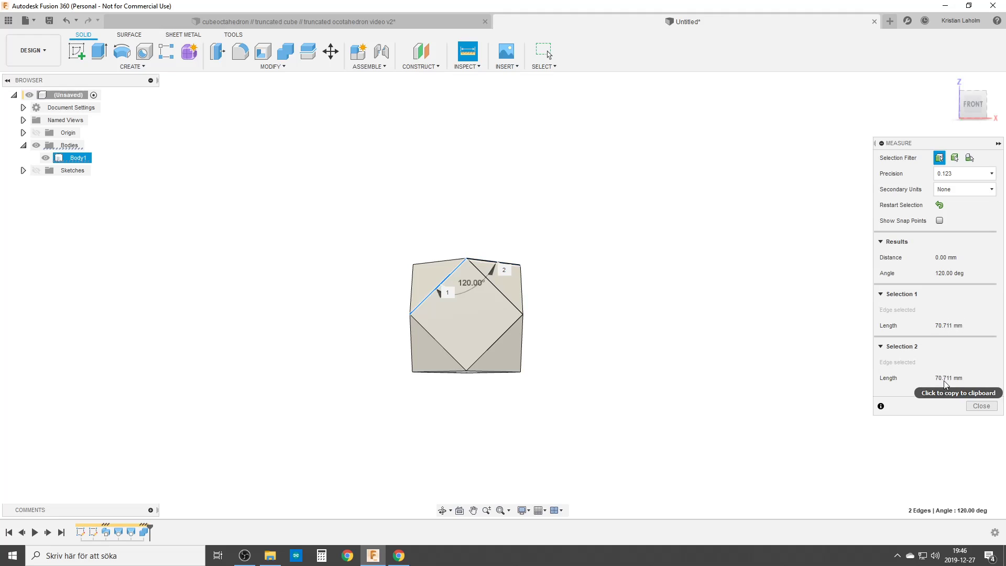
click(496, 342)
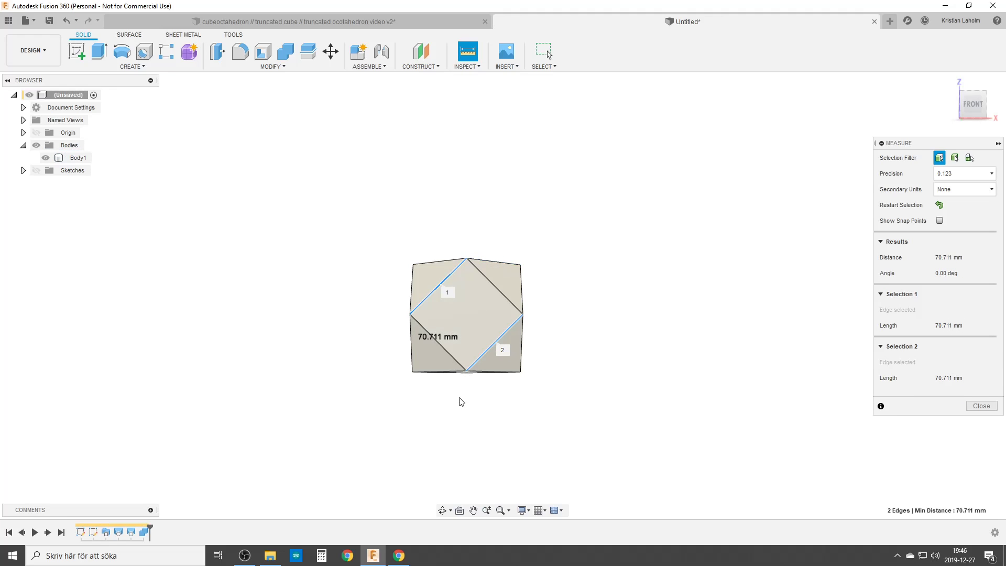
click(488, 373)
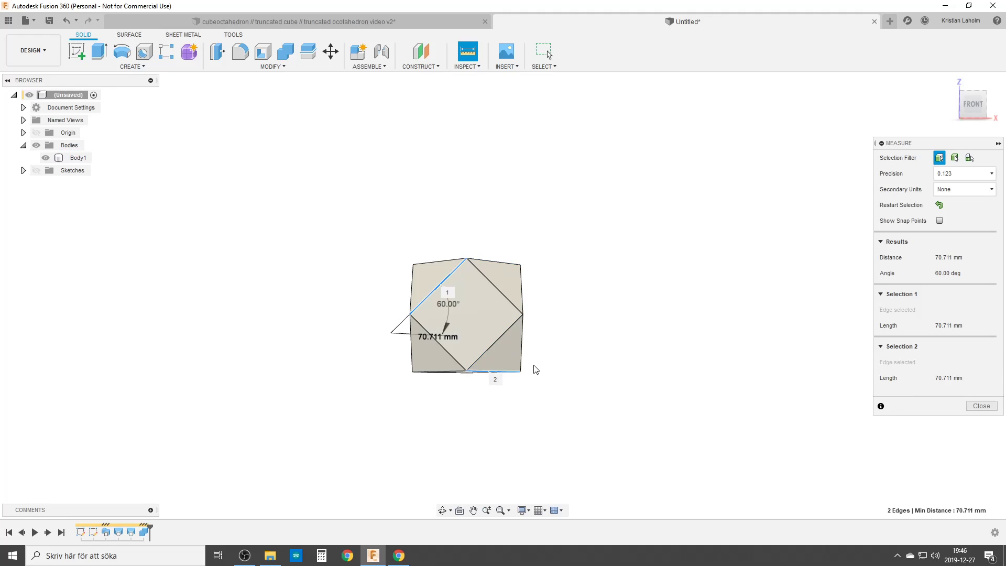
shift+middle_drag(536, 370, 517, 399)
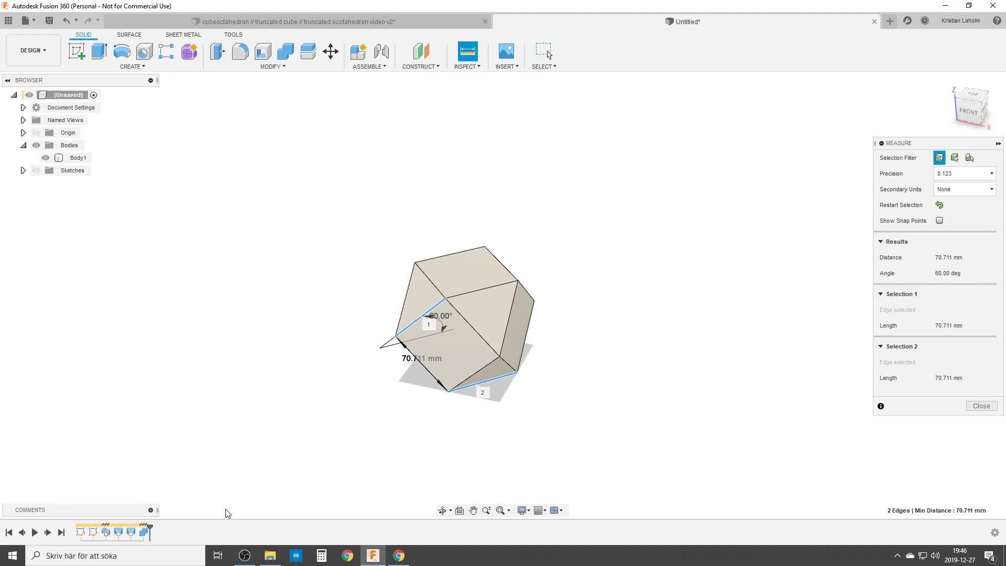
click(976, 408)
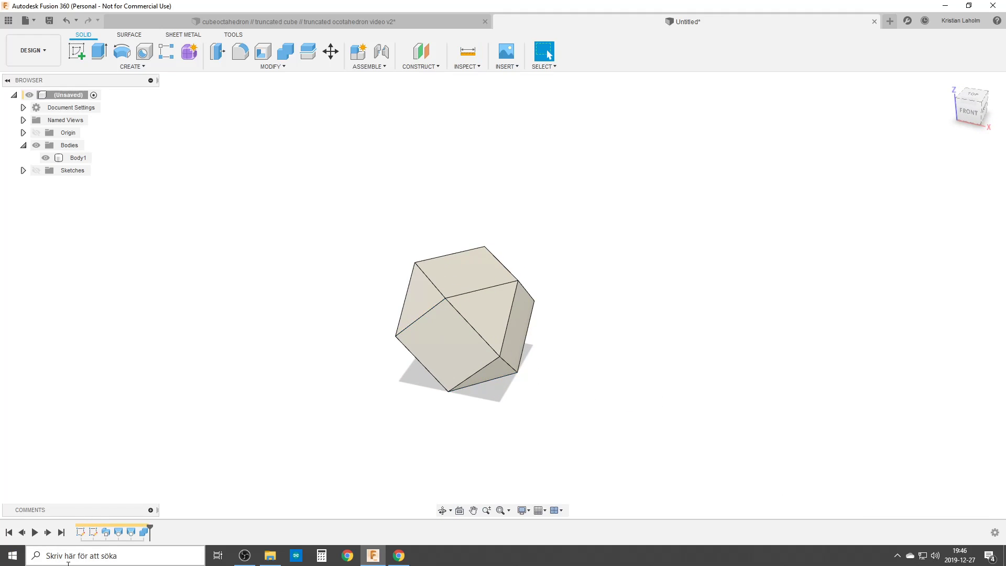
double_click(81, 532)
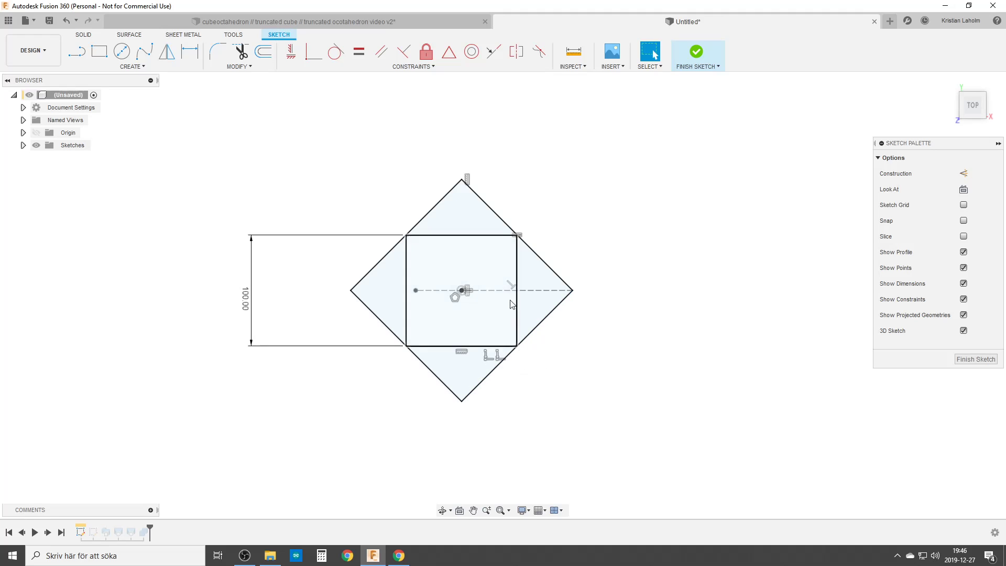
click(994, 361)
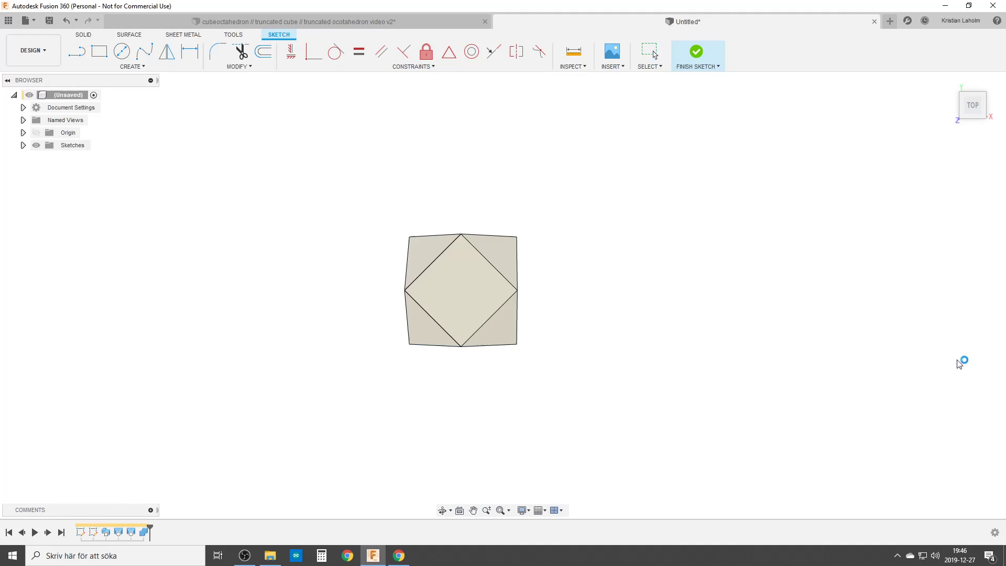
click(368, 21)
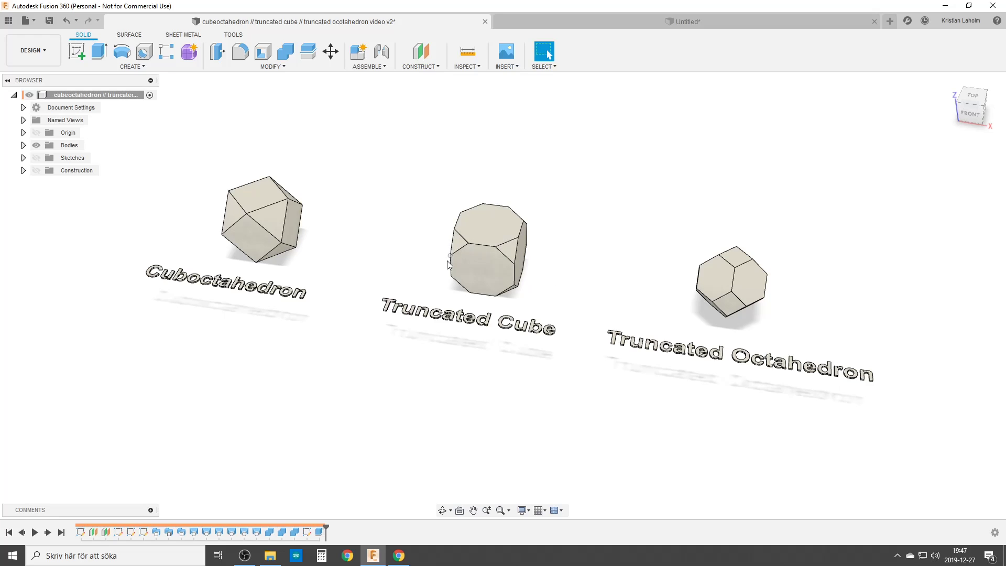
- Remove the diamond's coincident constraint to the square's corner and resize it to 181.81 mm edges
click(640, 24)
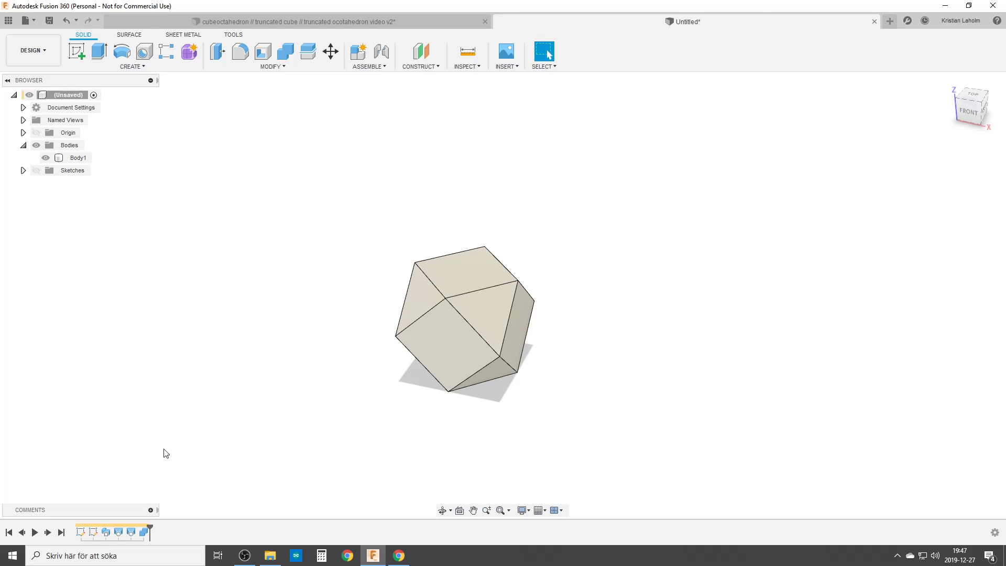
double_click(80, 532)
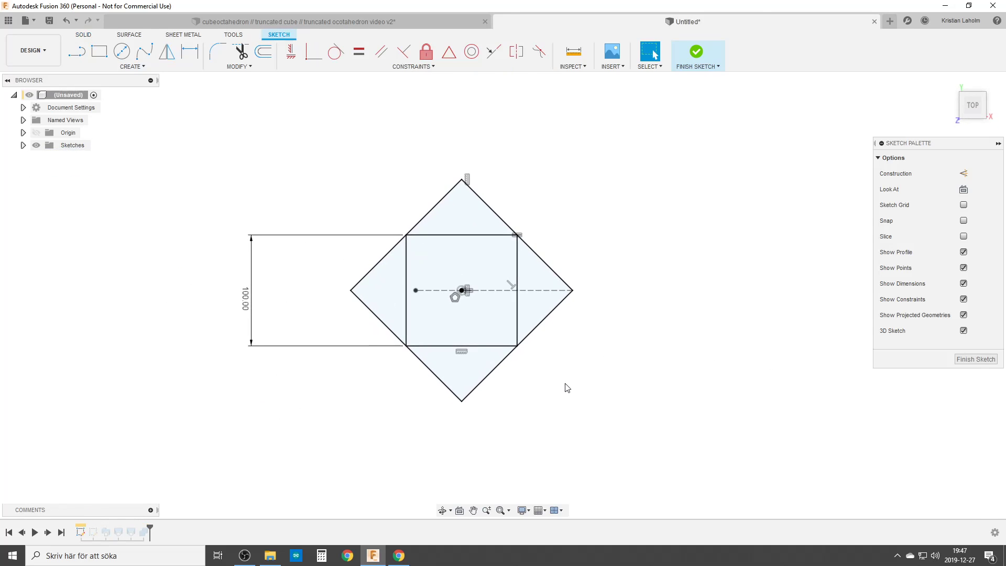
scroll(519, 386, up, 2)
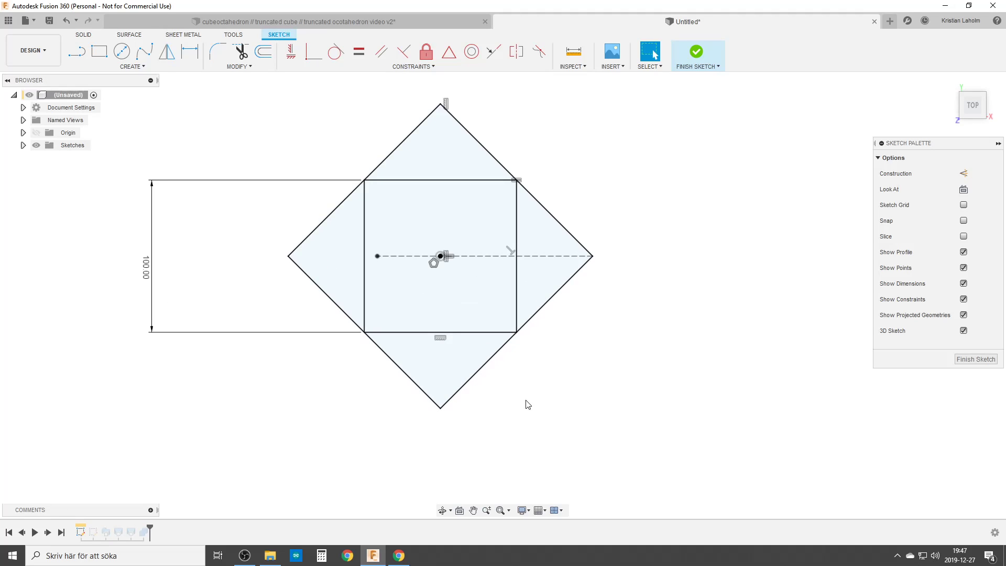
click(499, 357)
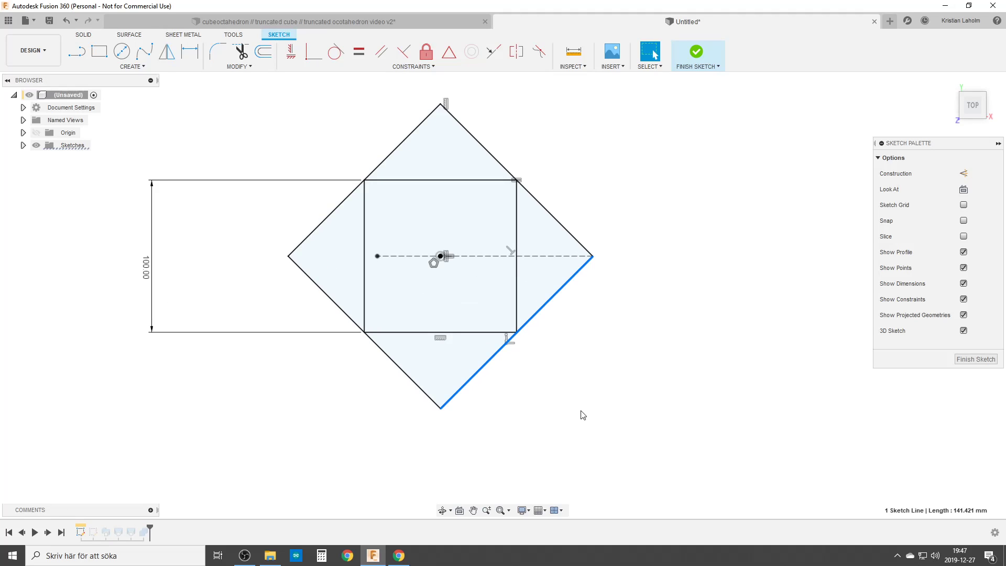
shift+click(518, 333)
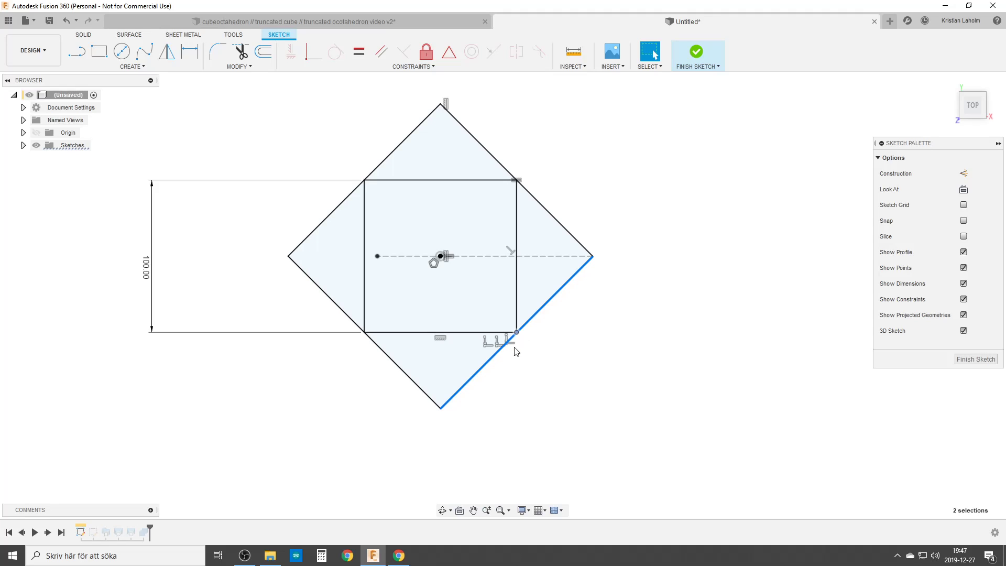
key(c)
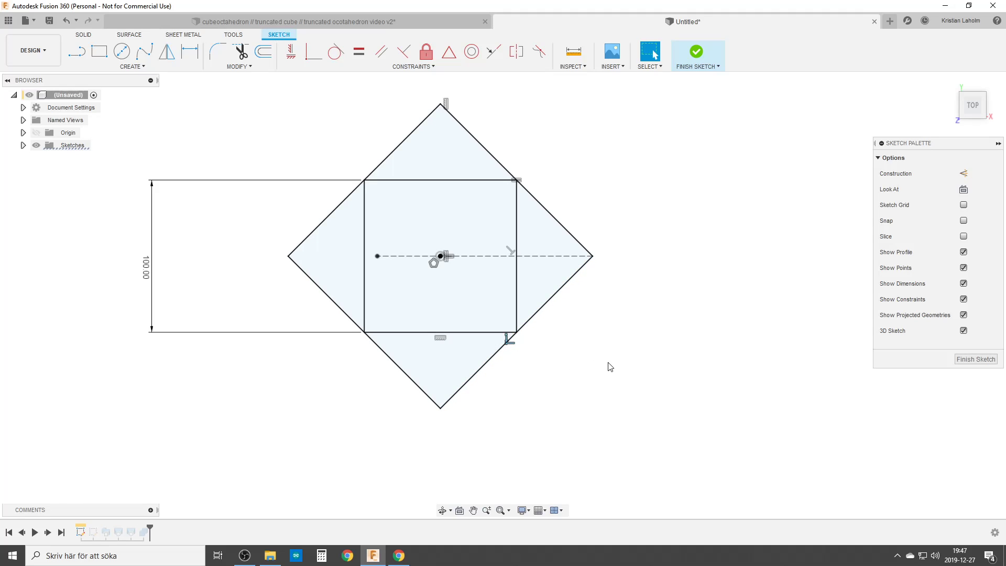
click(478, 370)
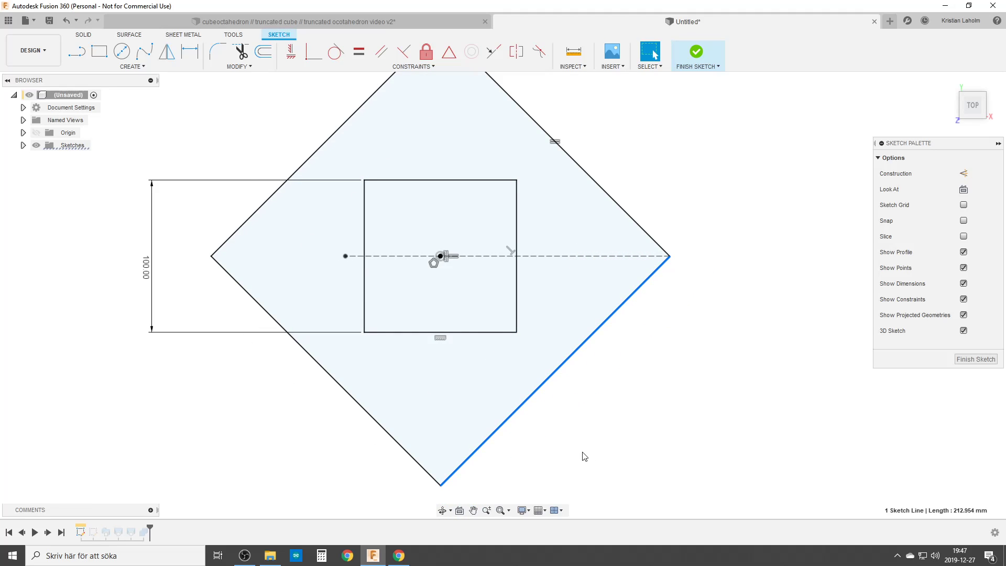
drag(525, 406, 507, 391)
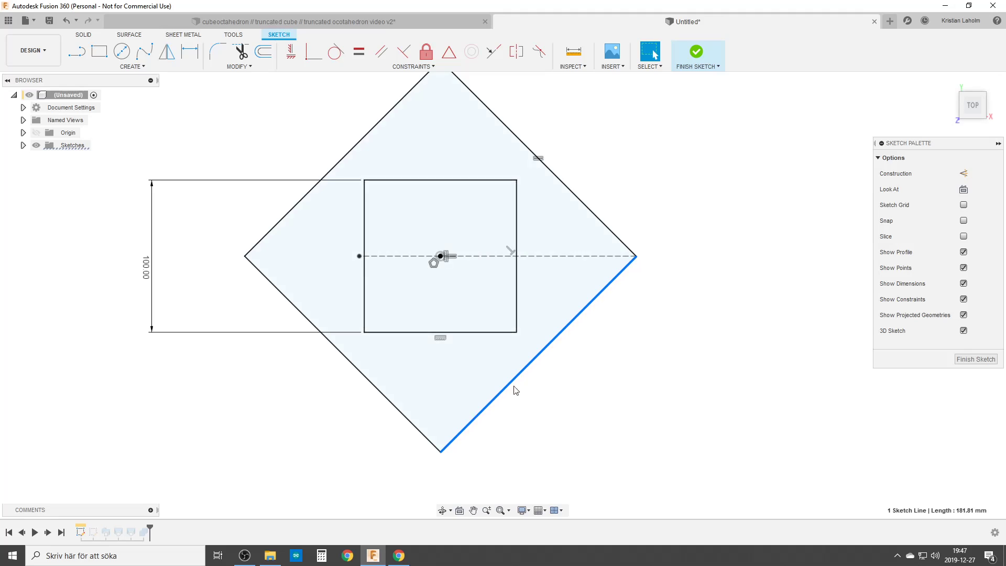
- Draw a diagonal construction line from the square's bottom midpoint to its right-edge midpoint
key(l)
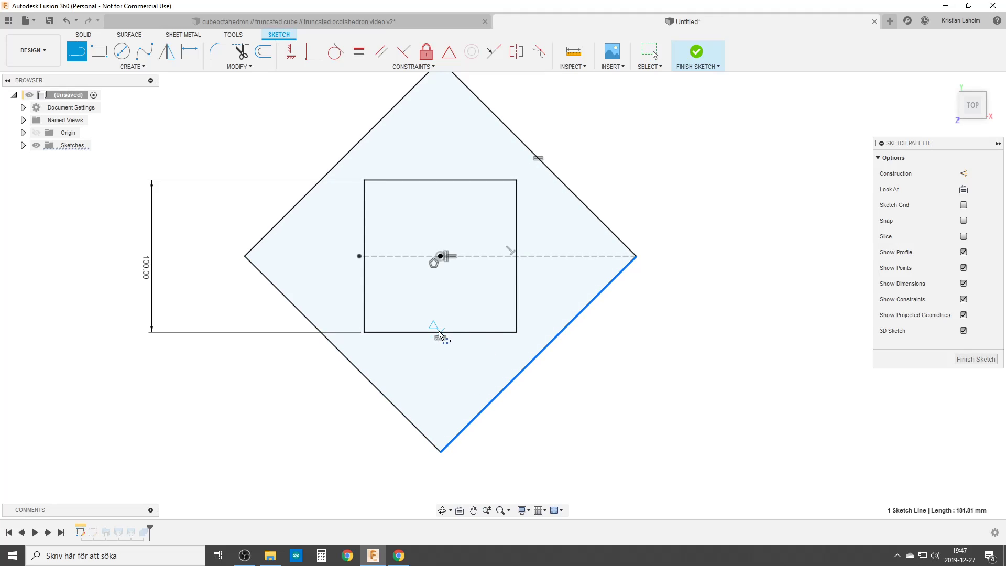
click(440, 332)
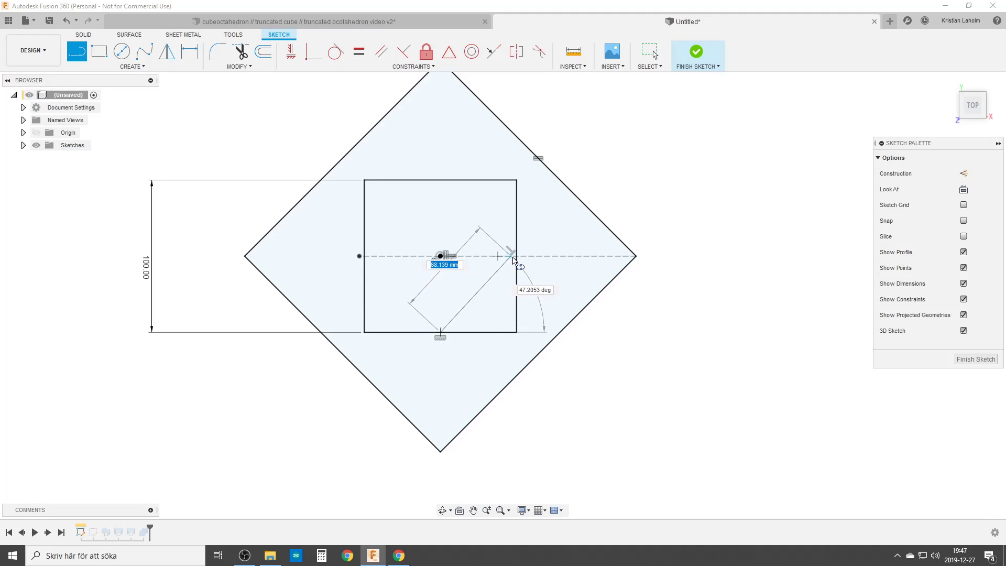
click(517, 256)
key(Escape)
click(474, 298)
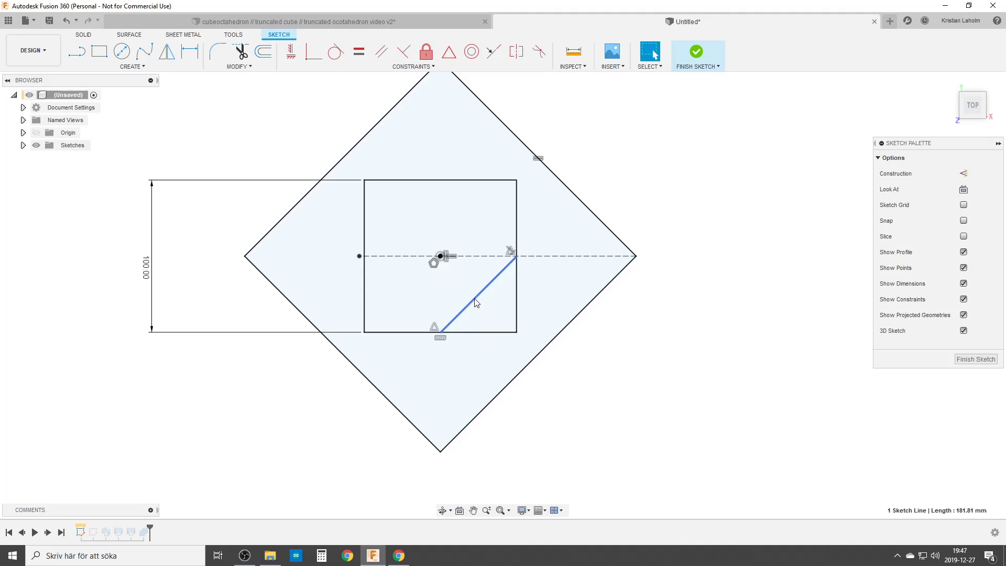
key(x)
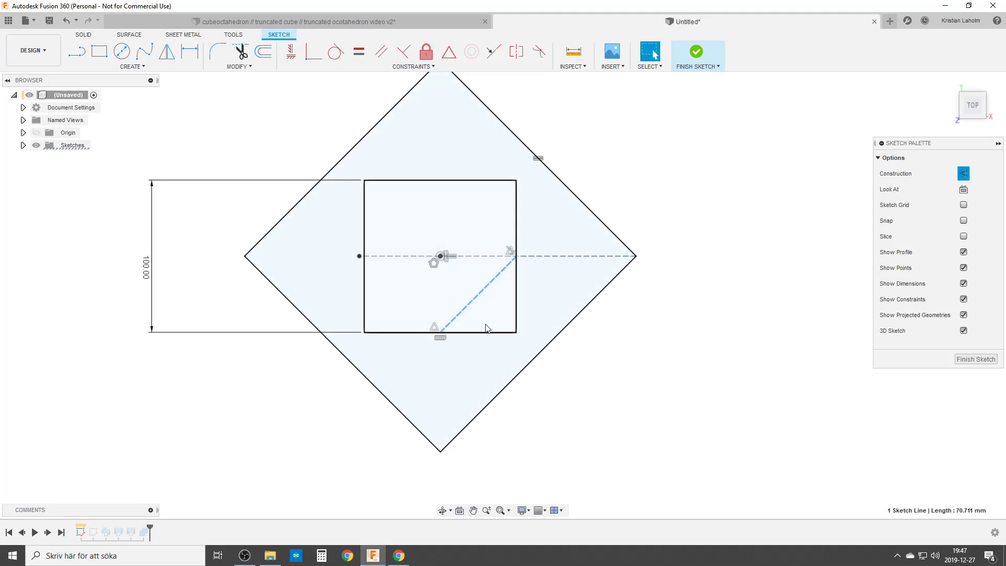
- Add a vertical construction line to the diamond's bottom corner, equal in length to the diagonal
key(l)
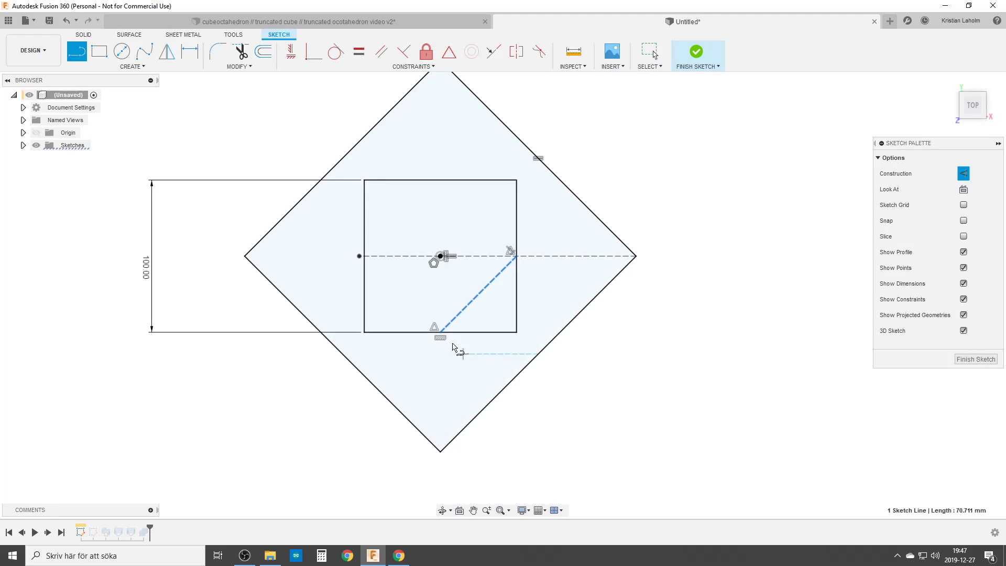
click(440, 334)
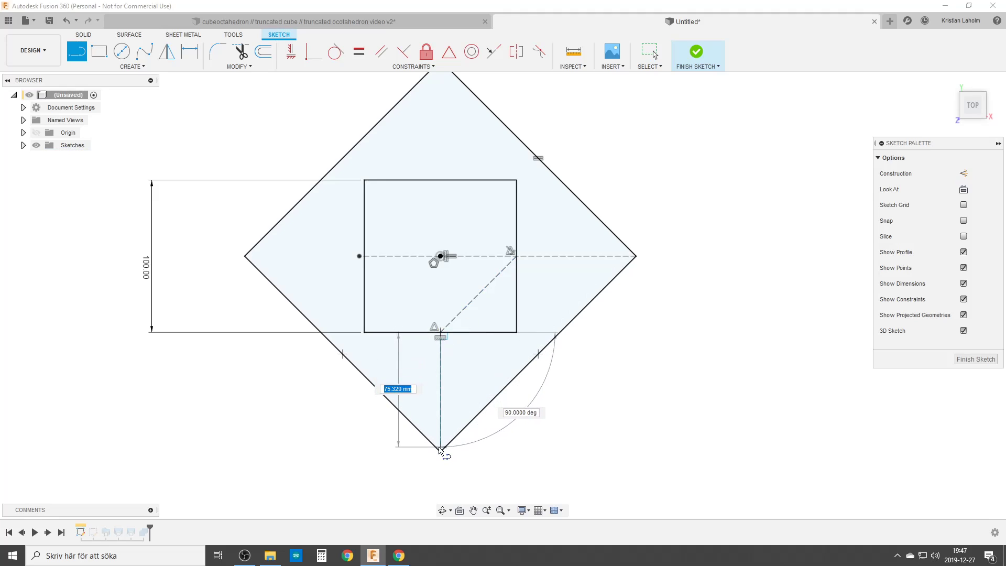
click(440, 451)
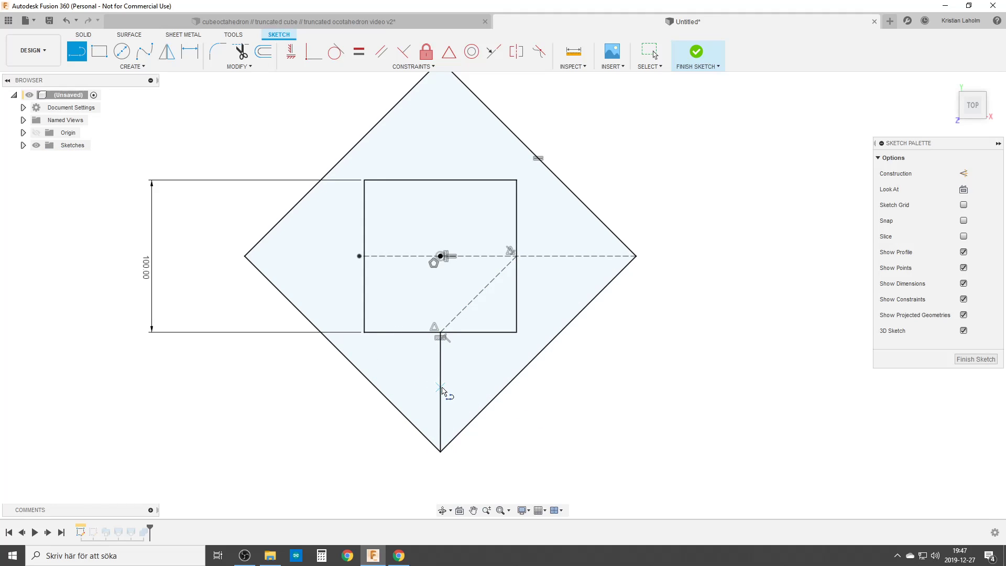
key(Escape)
click(441, 385)
key(x)
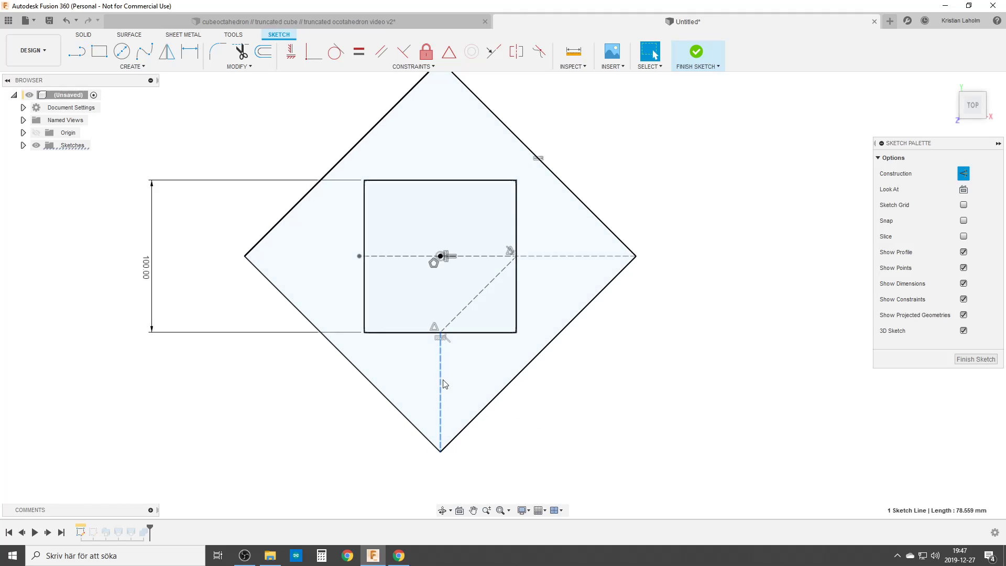
click(466, 307)
click(359, 55)
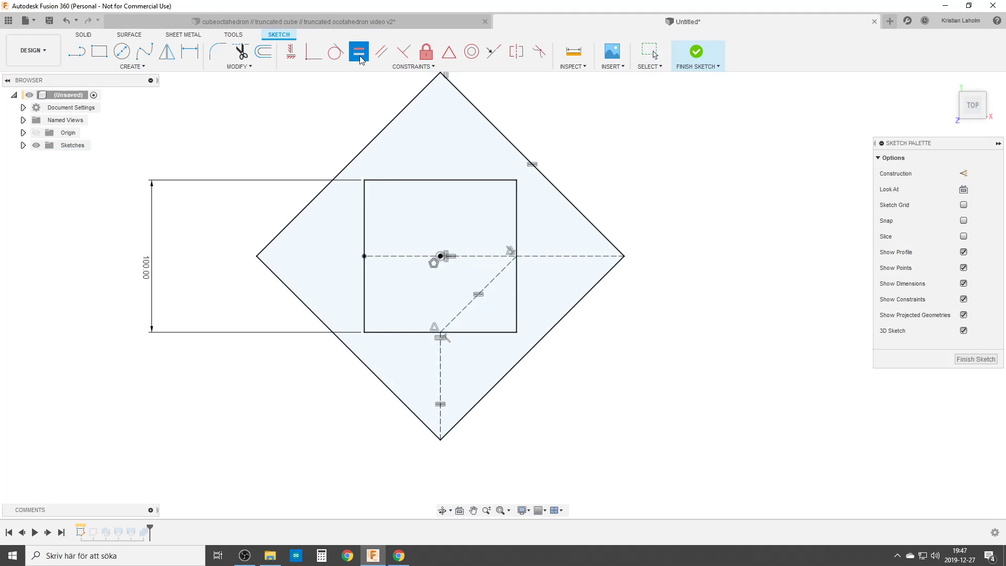
- Finish the sketch and measure several truncated-cube edges, each 41.421 mm
click(976, 360)
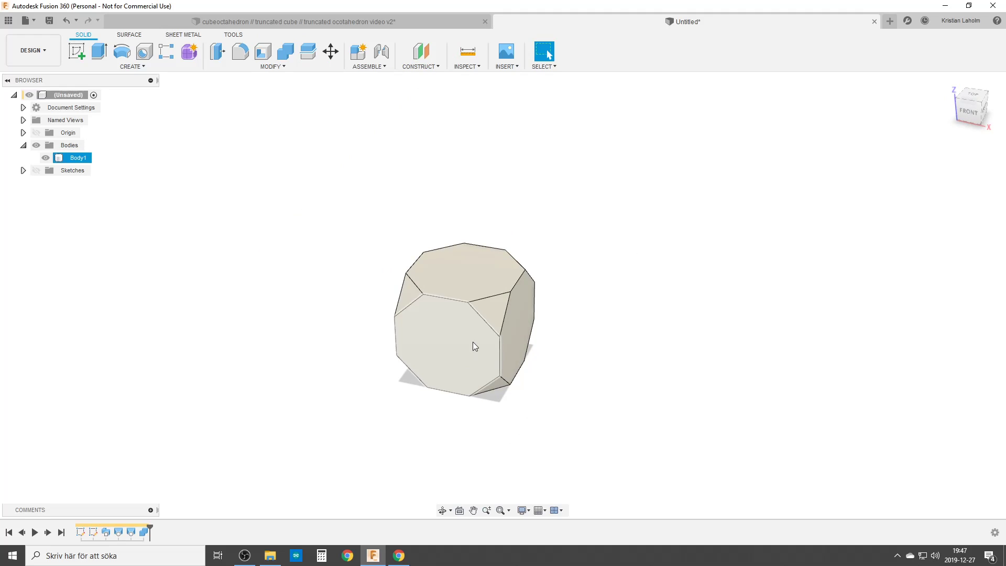
click(467, 50)
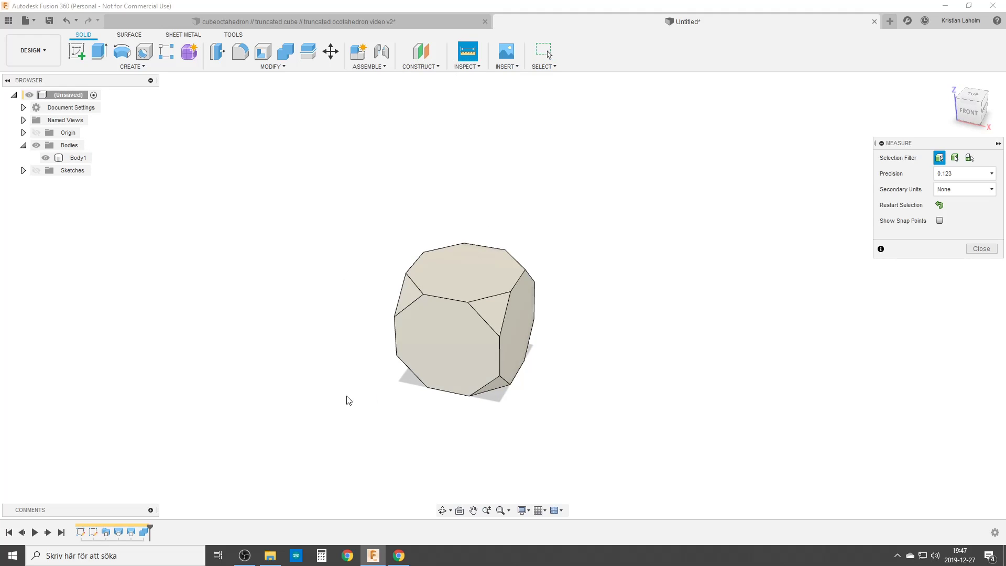
click(442, 297)
click(484, 319)
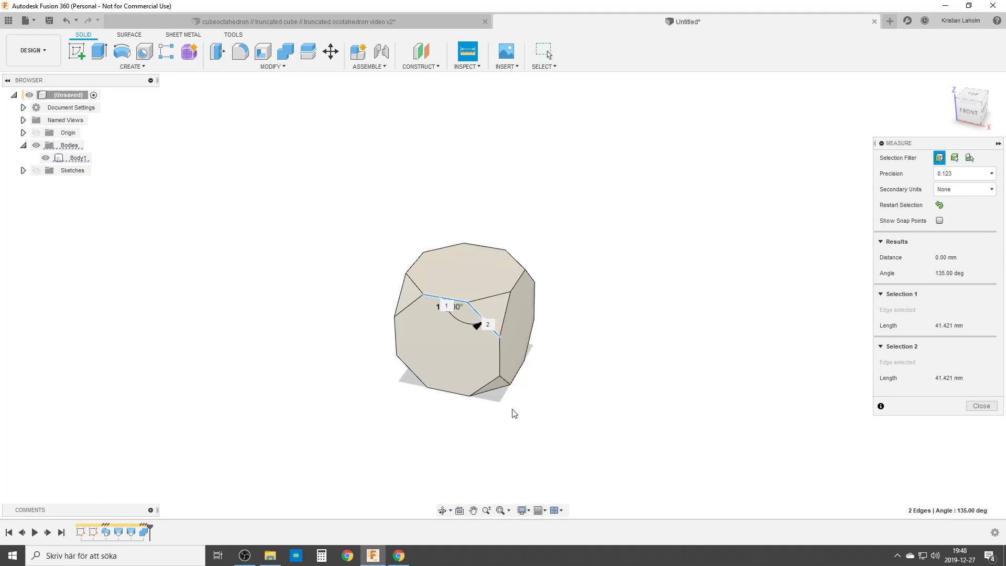
mouse_move(500, 365)
shift+middle_down()
mouse_move(467, 378)
mouse_move(512, 360)
shift+middle_up()
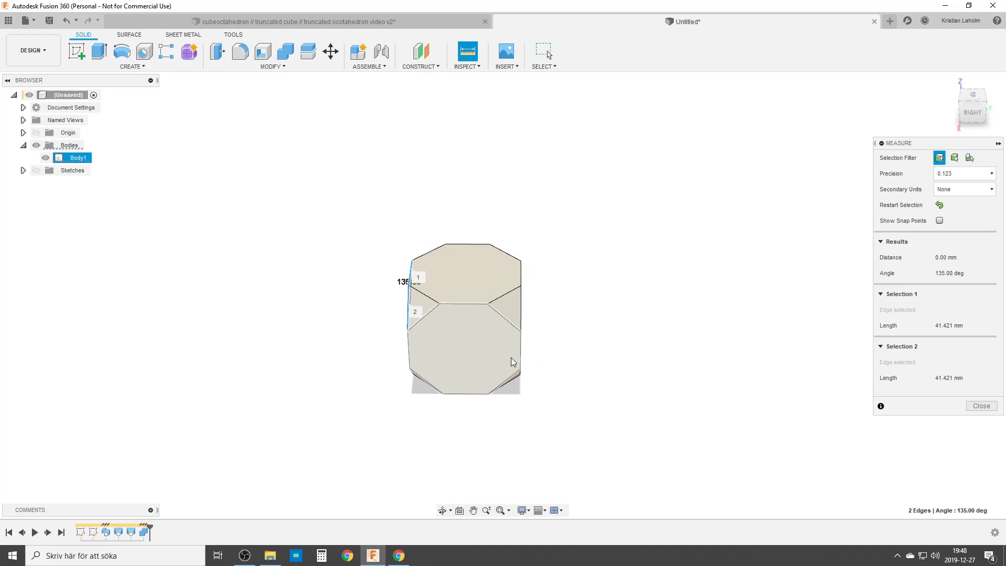
click(520, 357)
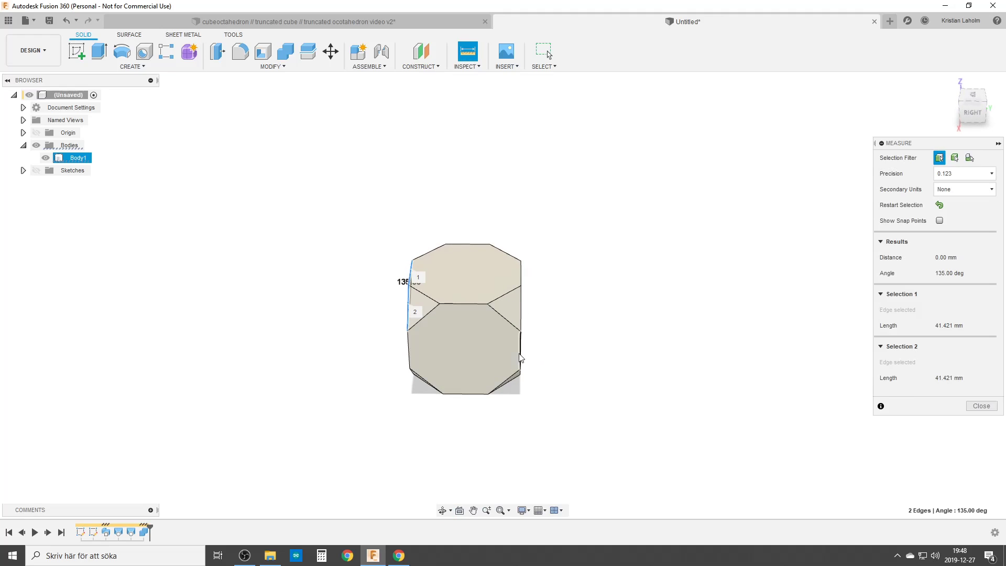
click(500, 315)
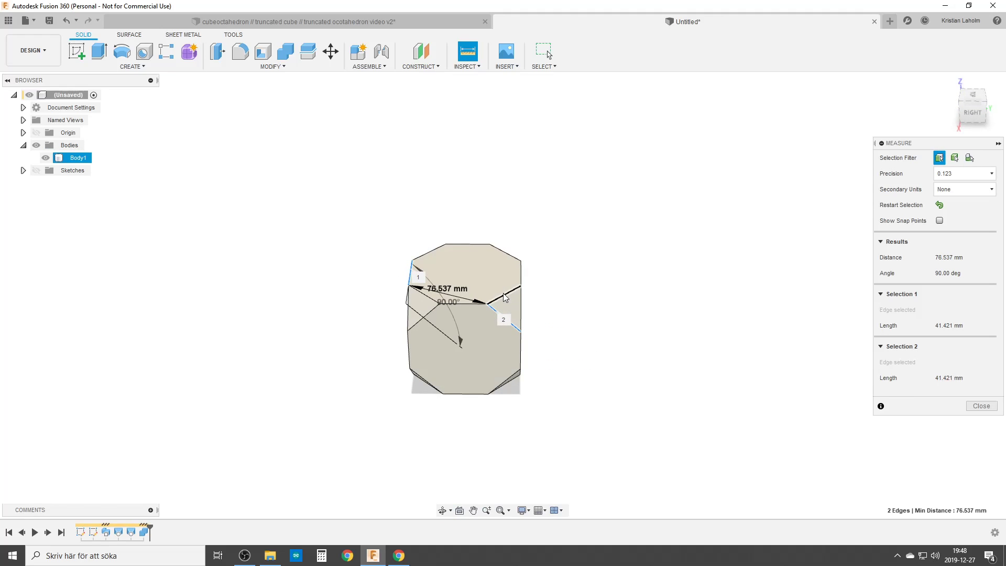
click(521, 274)
shift+middle_drag(416, 355, 466, 335)
- Pin the construction lines' shared end to the square's bottom-edge midpoint and rebuild the solid
click(299, 22)
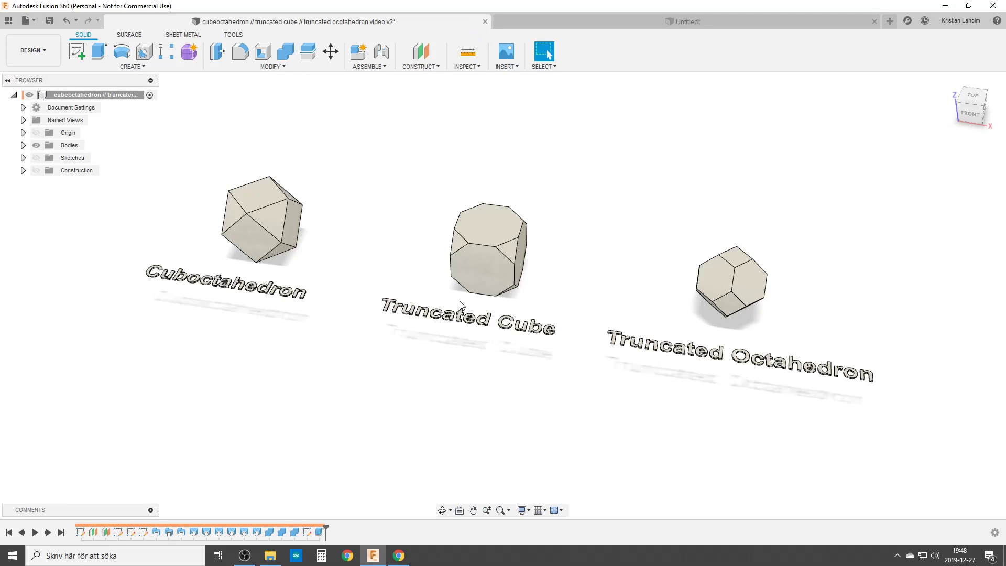
click(583, 19)
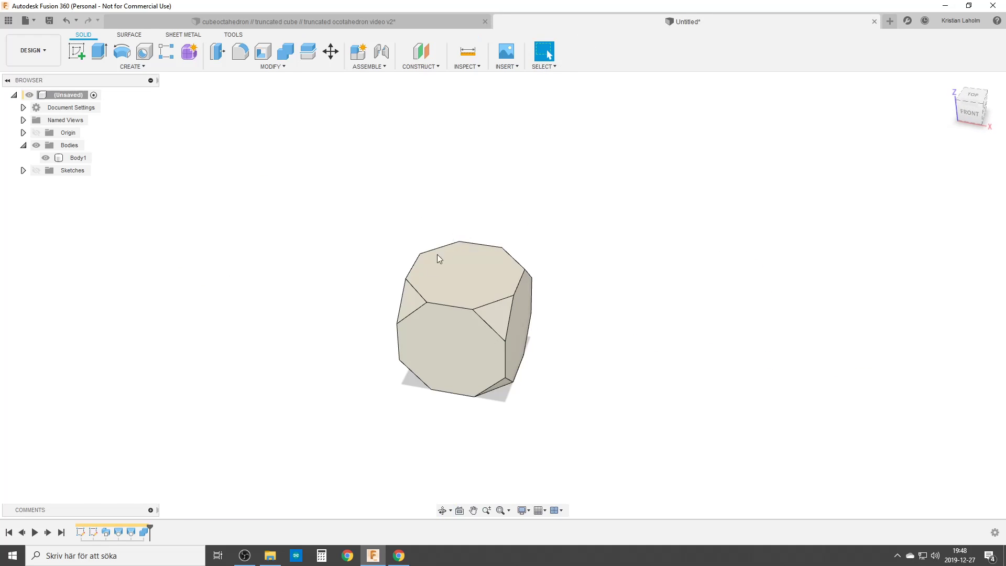
double_click(80, 532)
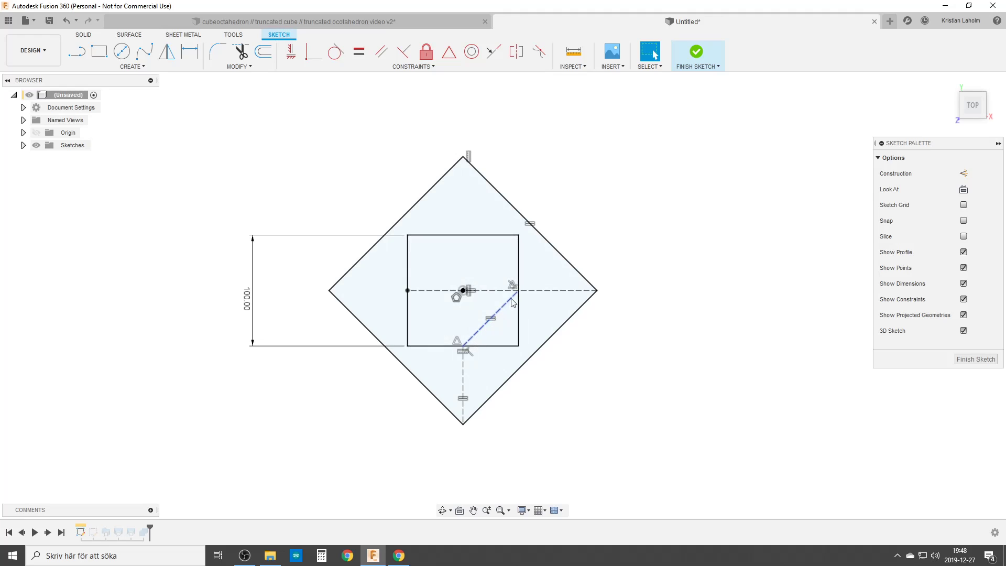
click(463, 345)
click(976, 359)
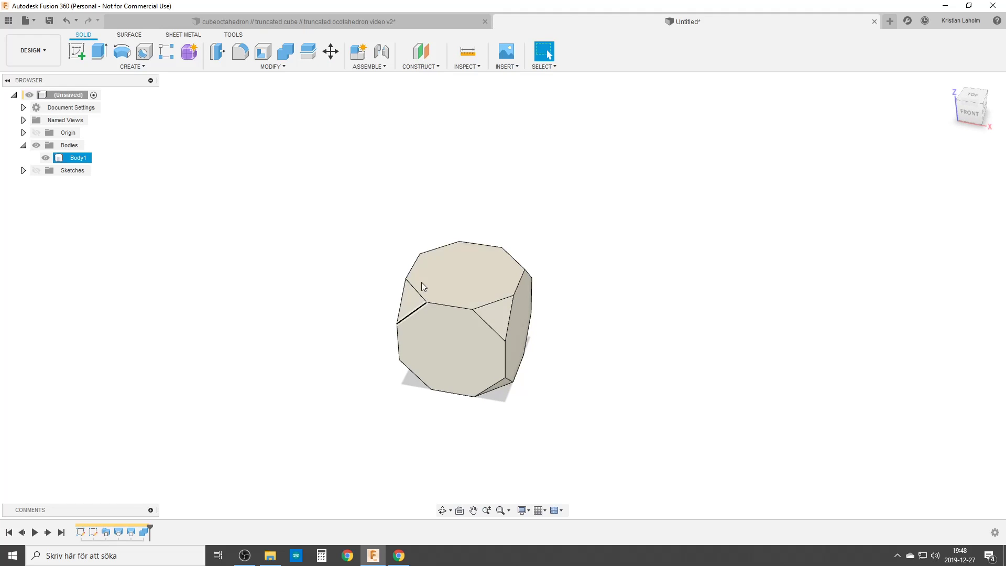
click(342, 19)
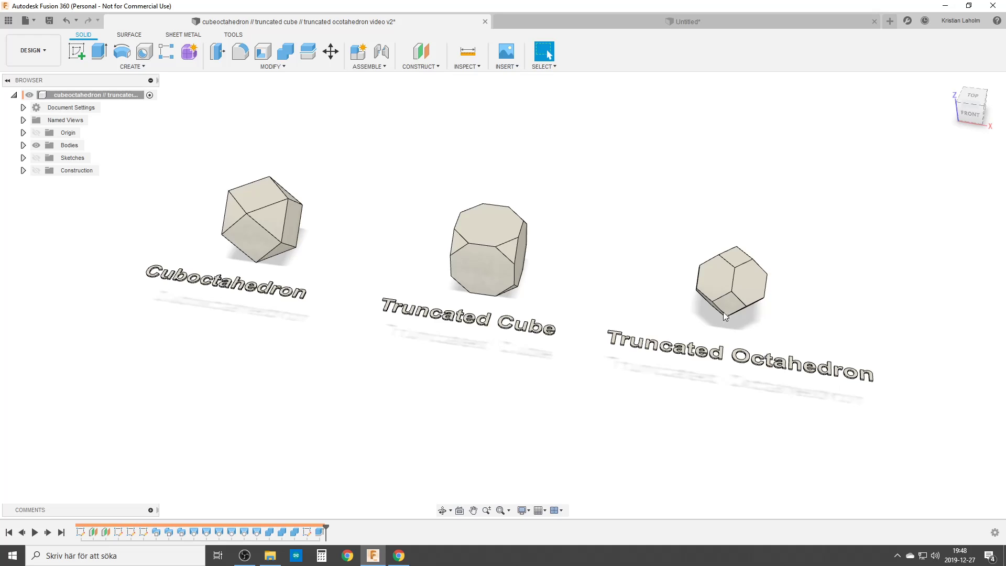
click(662, 18)
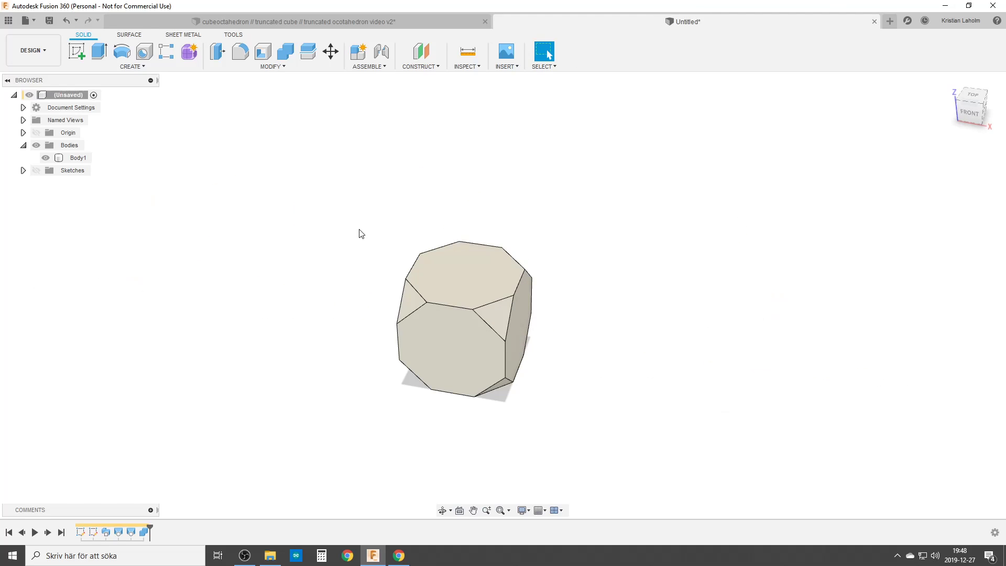
- Delete both construction lines and the diamond's lower-left edge from the first sketch
double_click(79, 531)
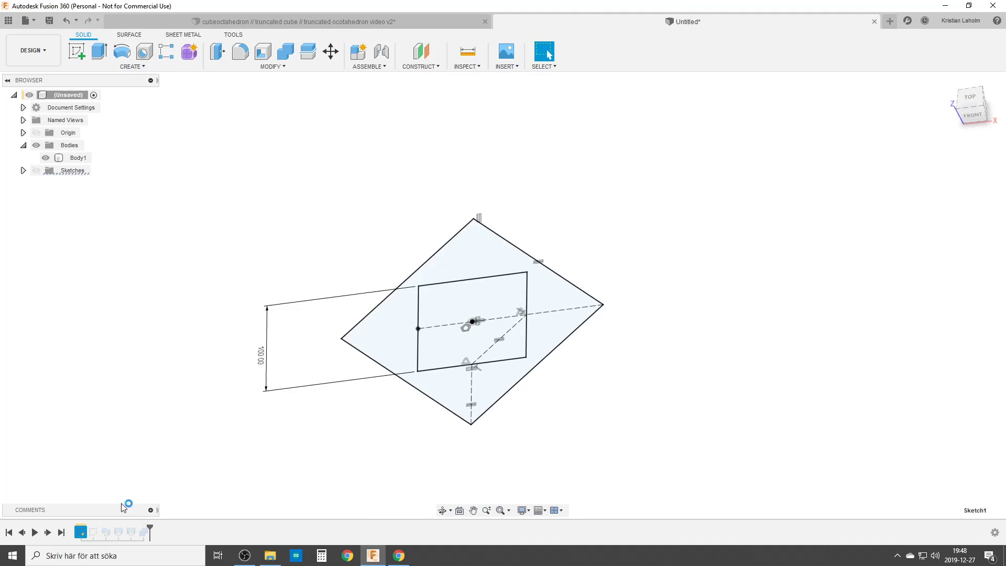
click(463, 382)
key(Delete)
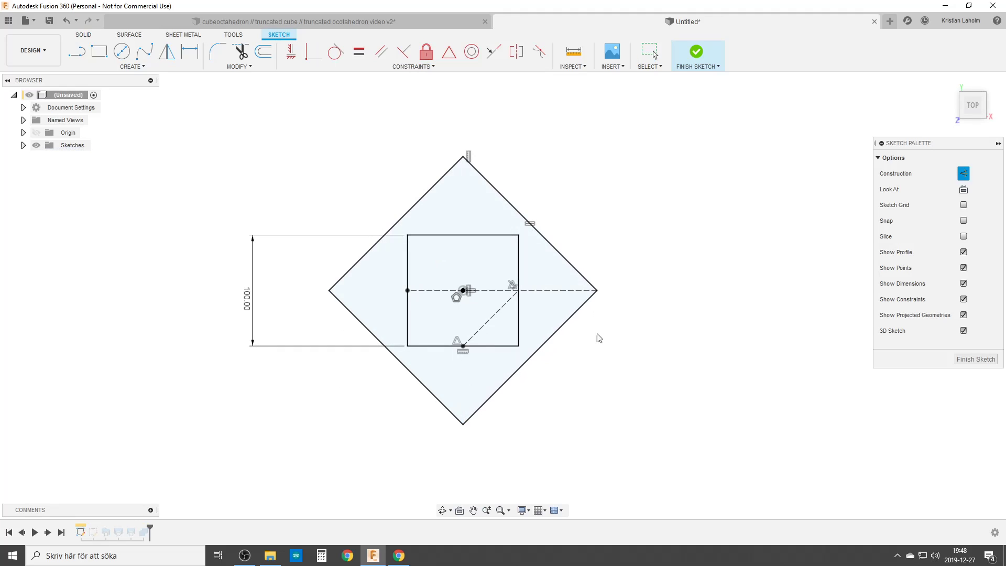
click(474, 337)
key(Delete)
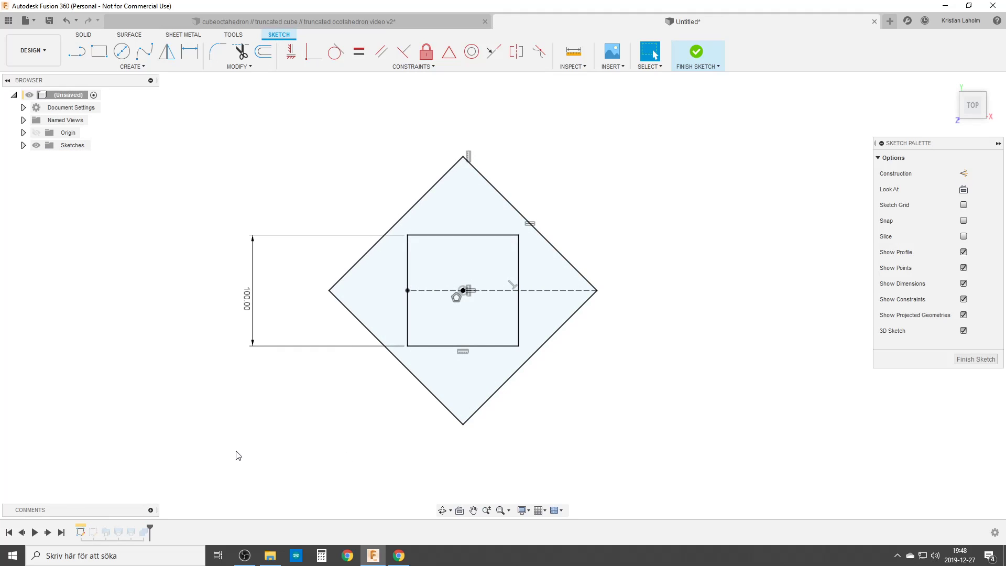
click(530, 290)
drag(420, 388, 376, 417)
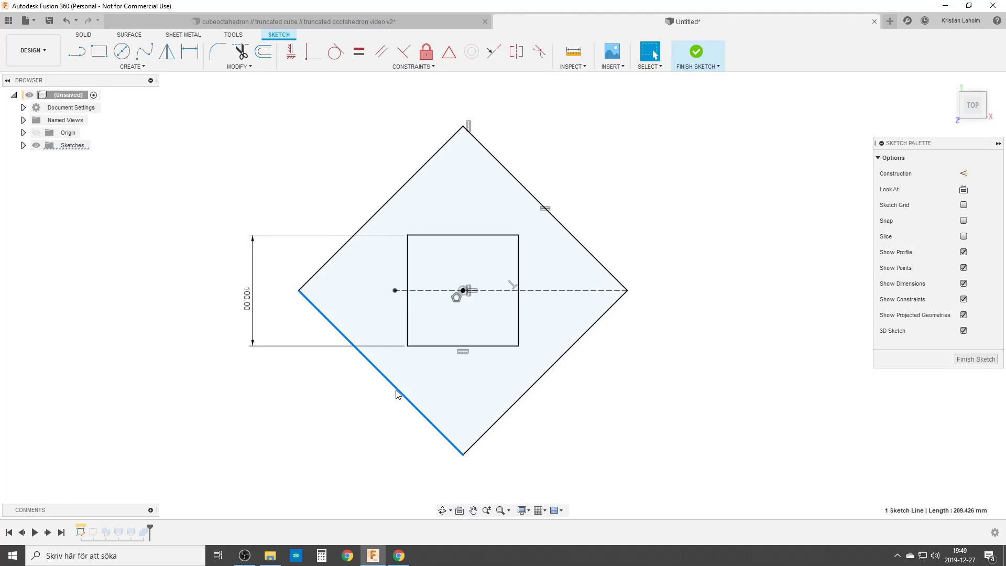
key(Delete)
key(l)
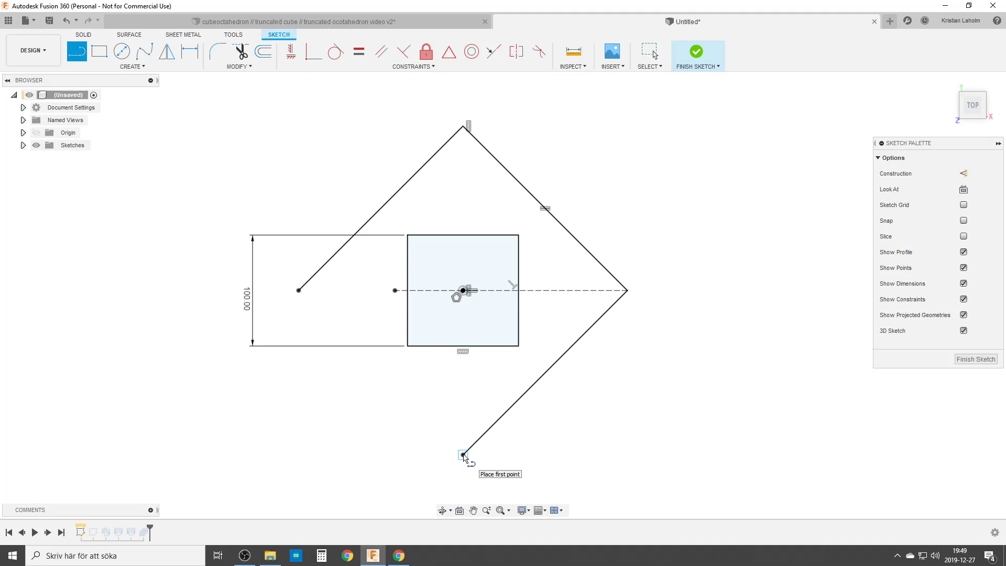
- Redraw the diamond's lower-left side as new segments, perpendicular to the adjacent diamond edges
click(464, 455)
click(404, 413)
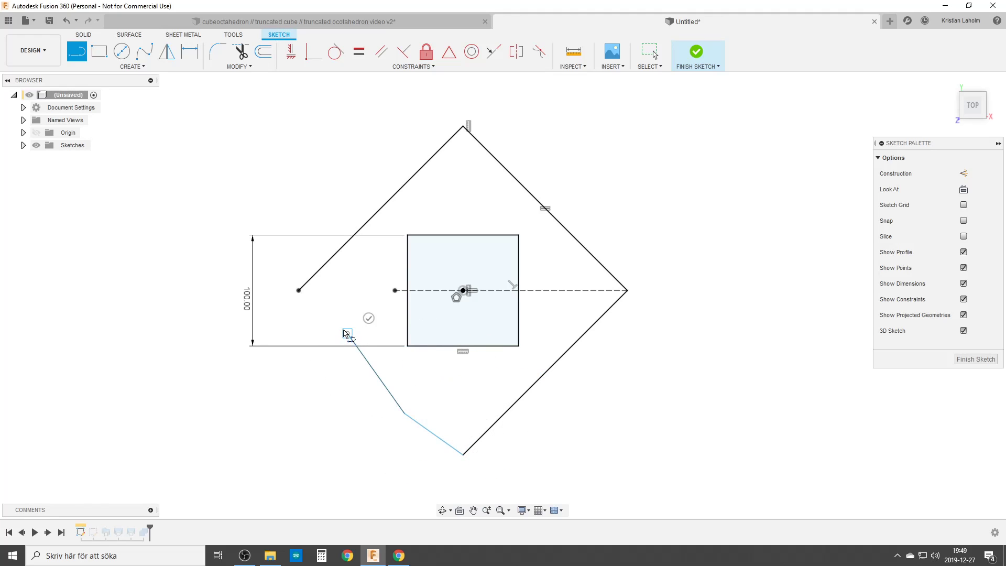
click(348, 333)
click(299, 291)
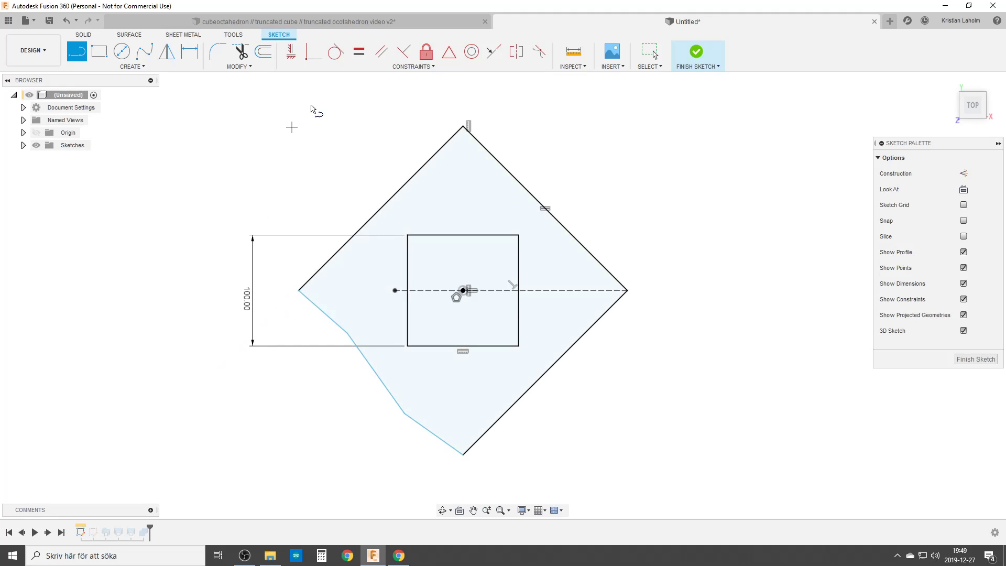
click(403, 51)
click(320, 309)
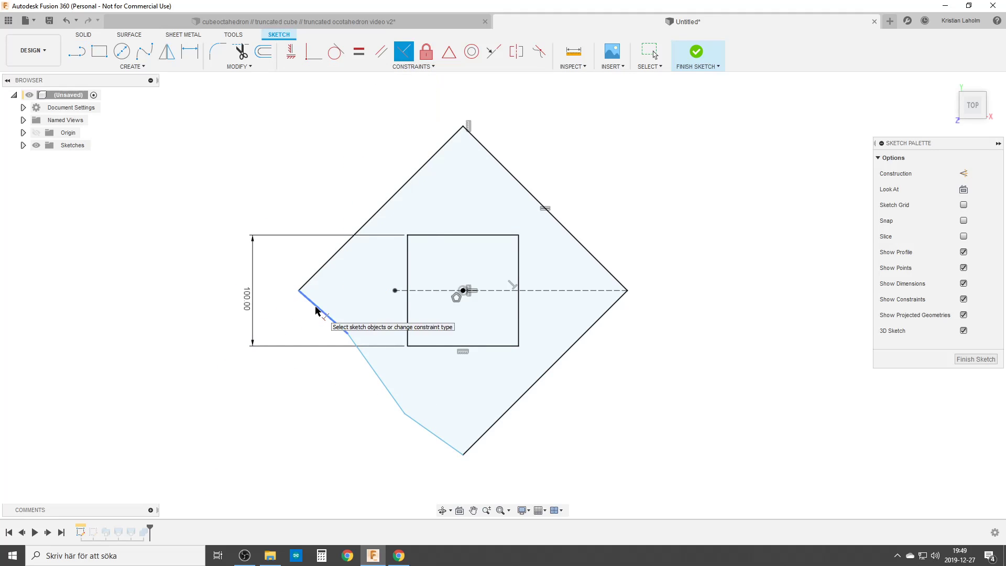
click(317, 272)
click(443, 443)
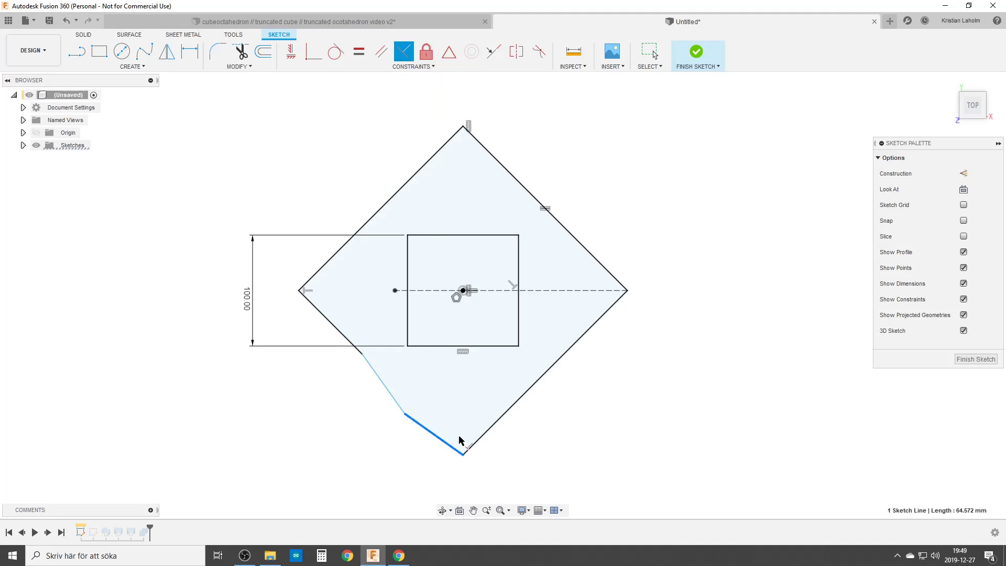
click(485, 435)
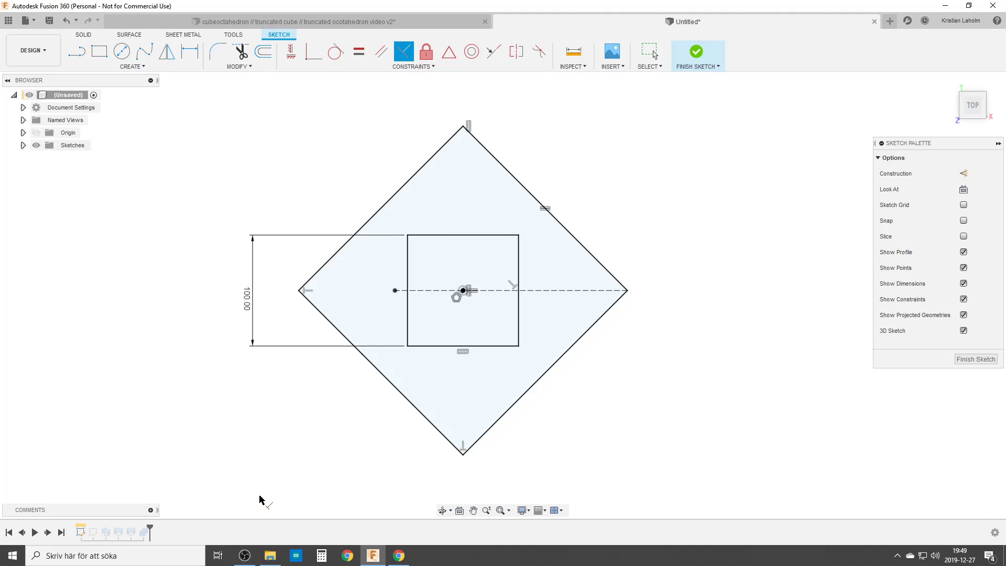
key(Escape)
- Make the lower-left diamond segments equal in length
click(429, 422)
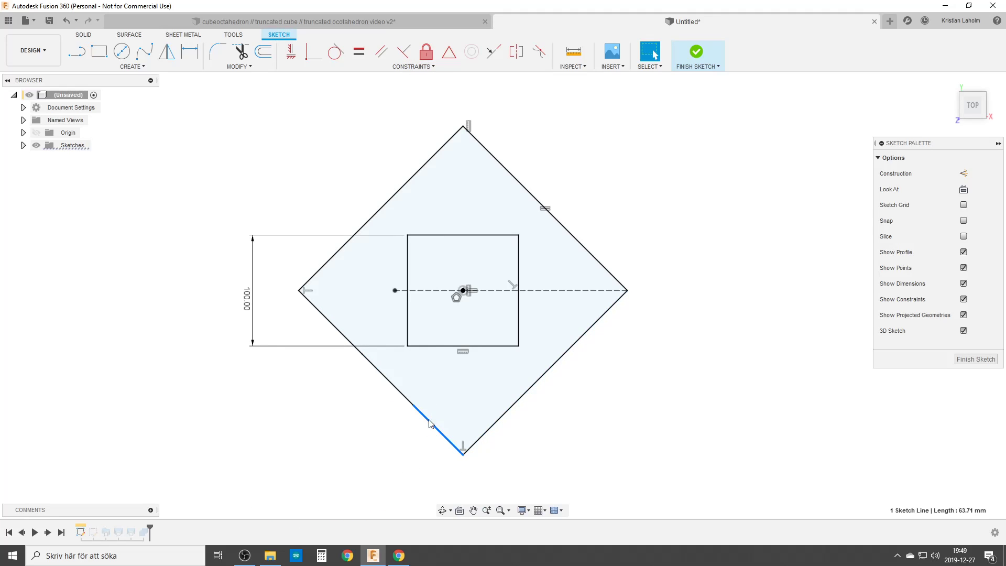
shift+click(377, 374)
shift+click(321, 312)
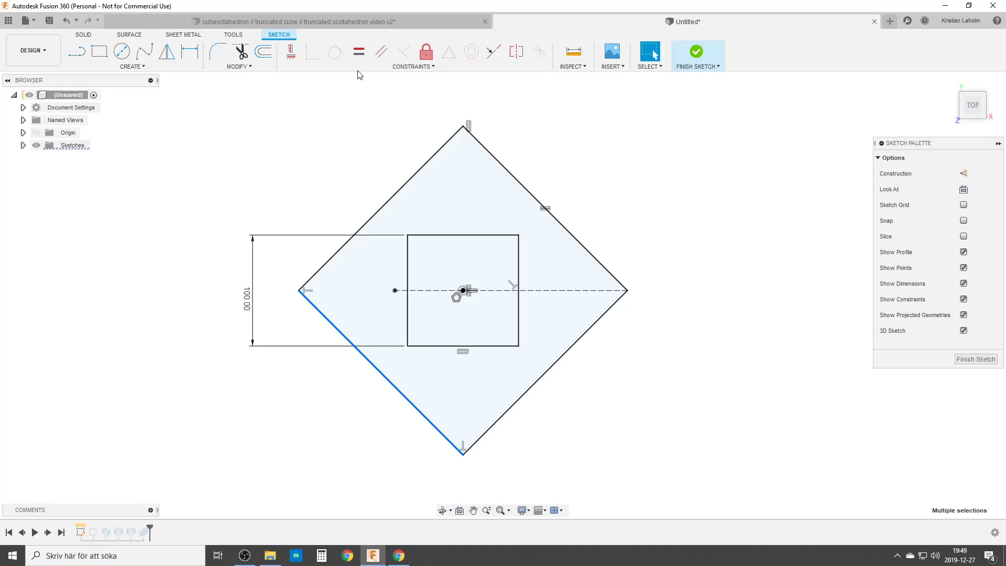
click(359, 52)
- Add a sketch point on the lower-left edge and make it coincident with the square's bottom edge
text(s)
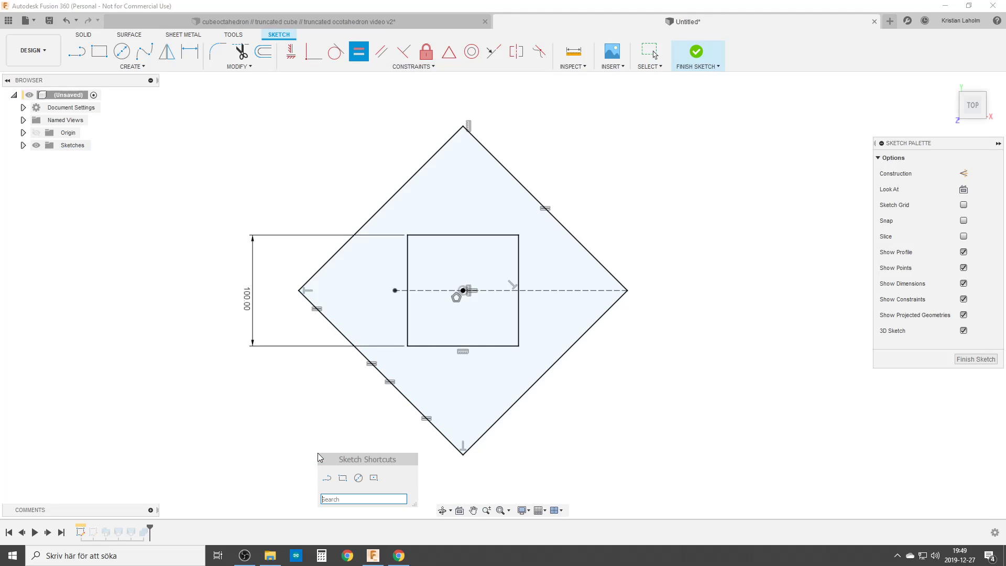
text(point)
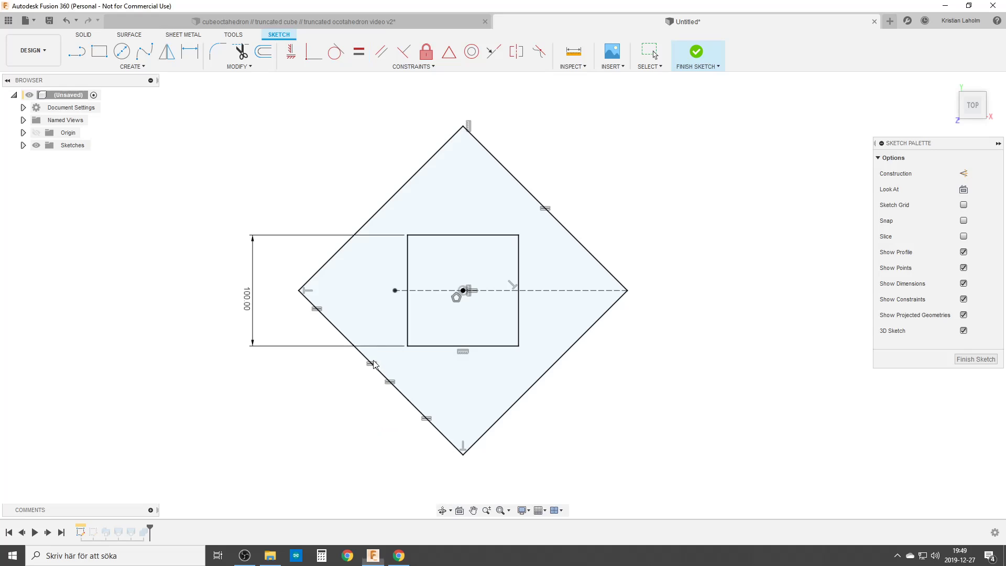
key(Return)
click(314, 52)
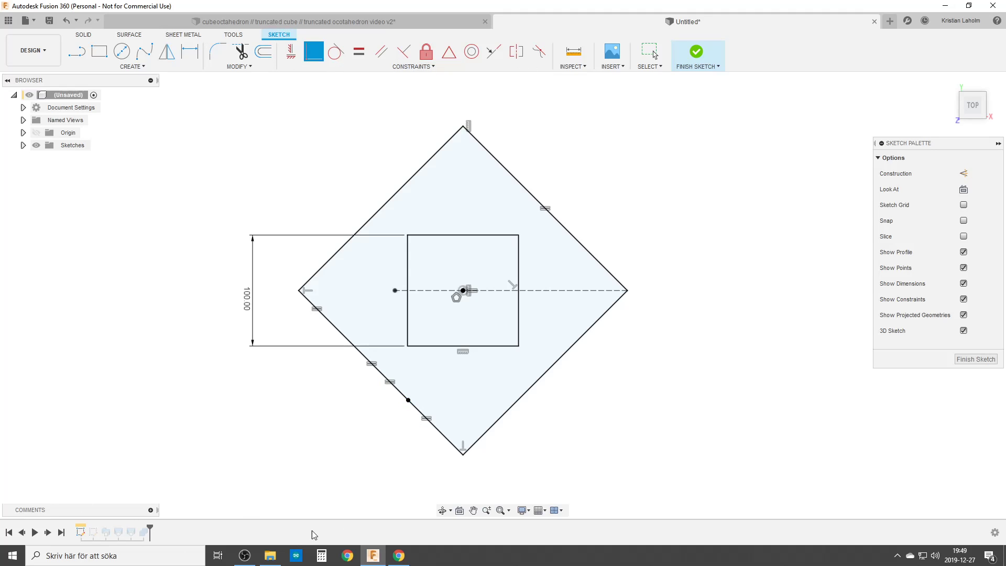
click(409, 401)
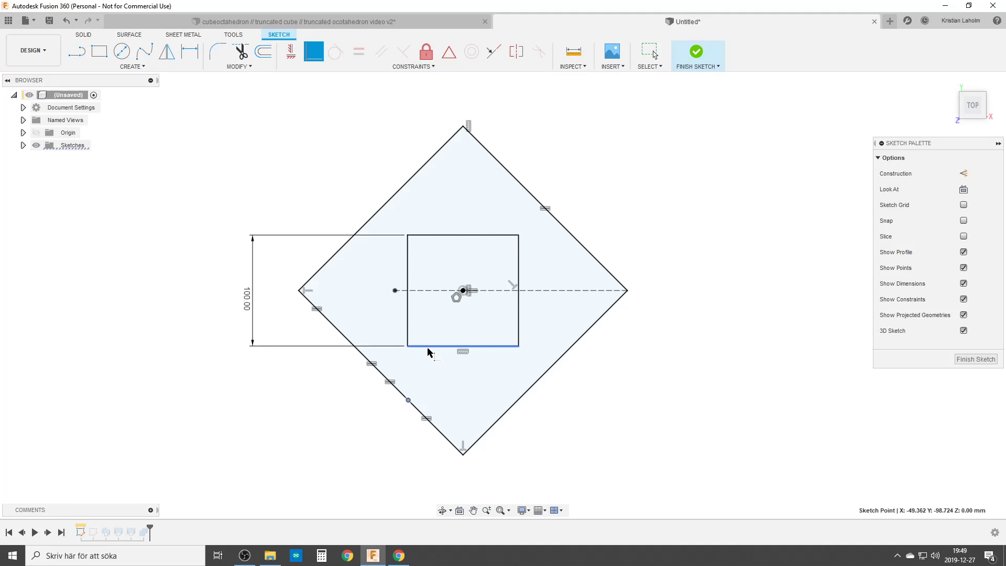
click(429, 347)
scroll(390, 401, up, 4)
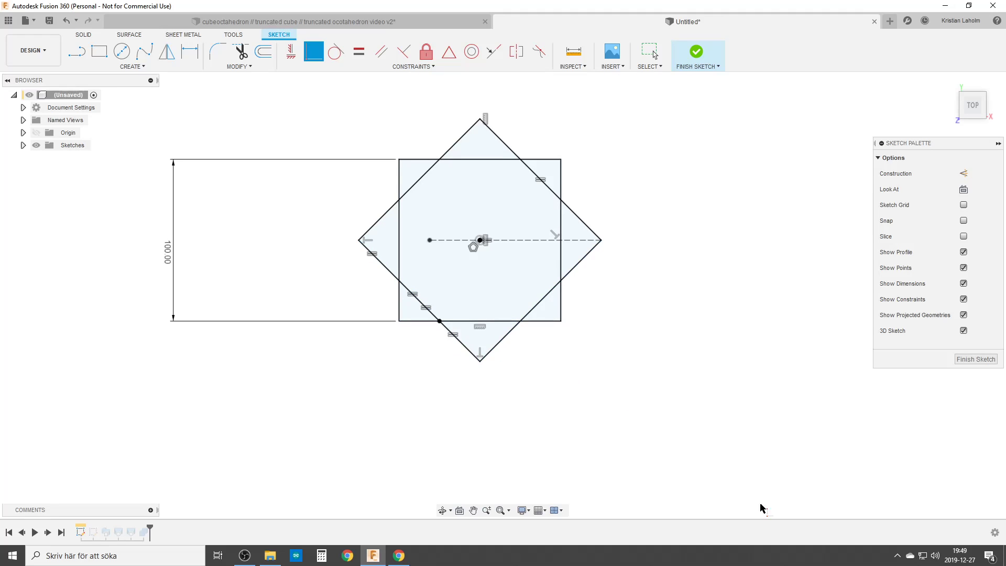
- Finish the sketch and measure truncated-octahedron edges, each 35.355 mm
click(976, 360)
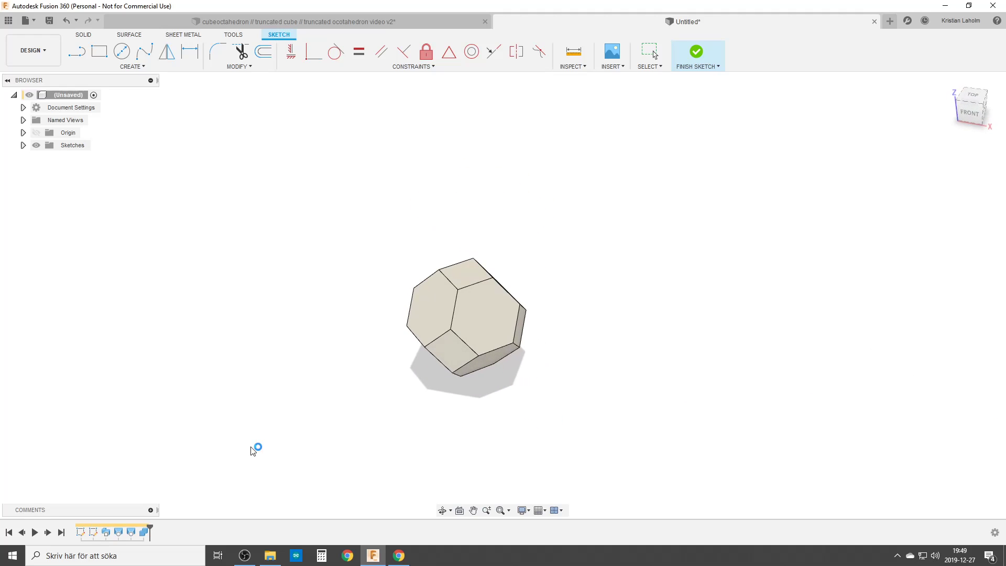
scroll(424, 366, up, 2)
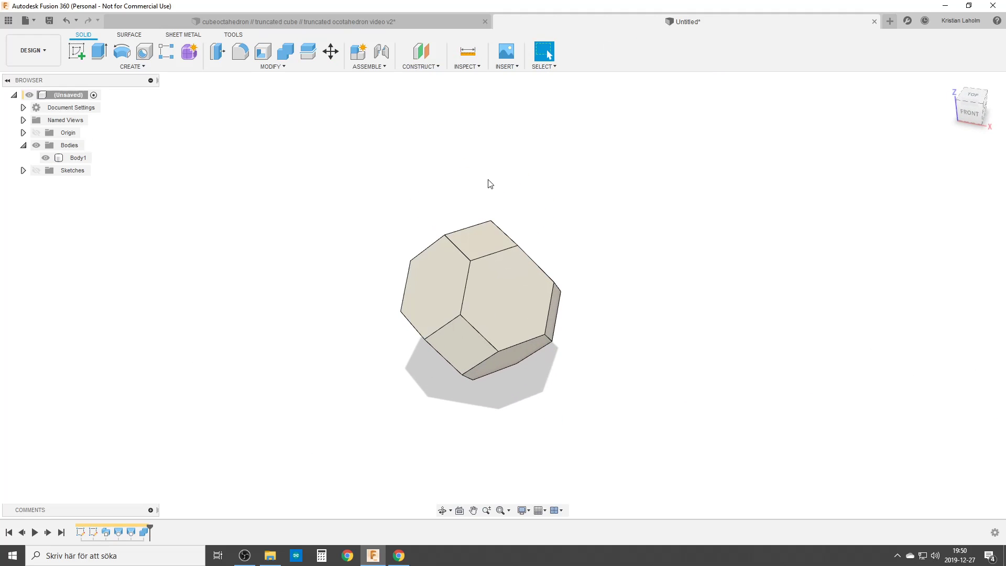
click(468, 54)
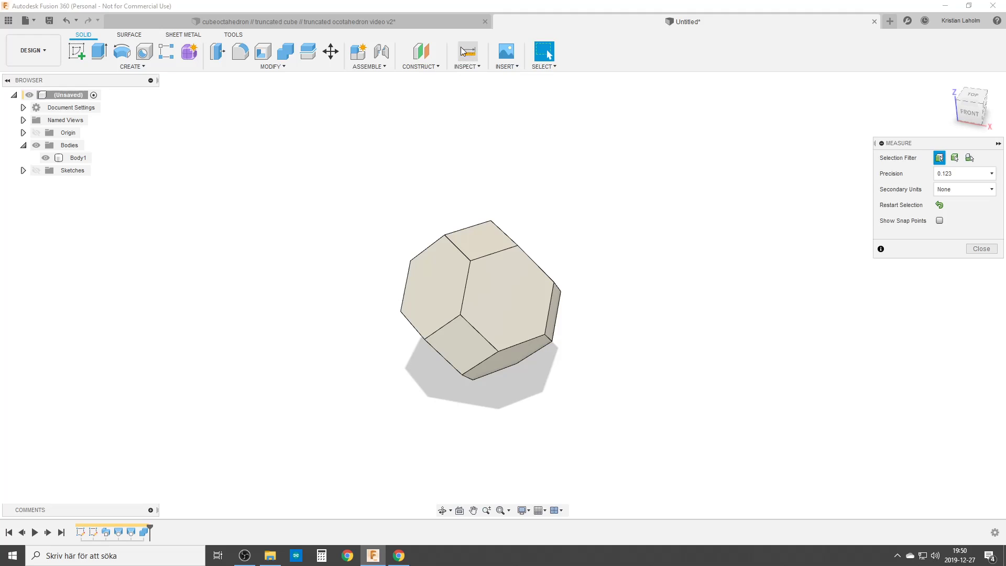
click(502, 251)
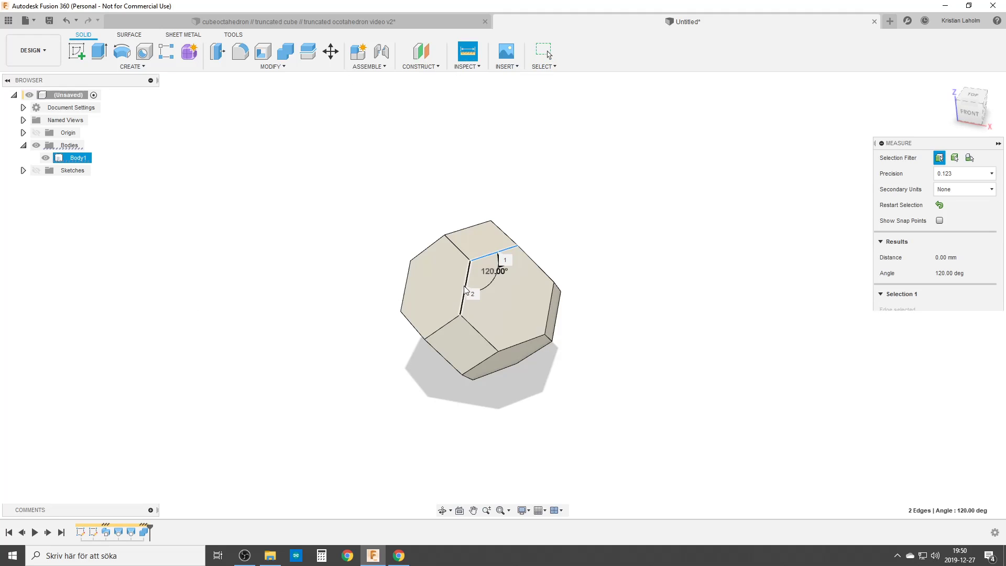
click(466, 291)
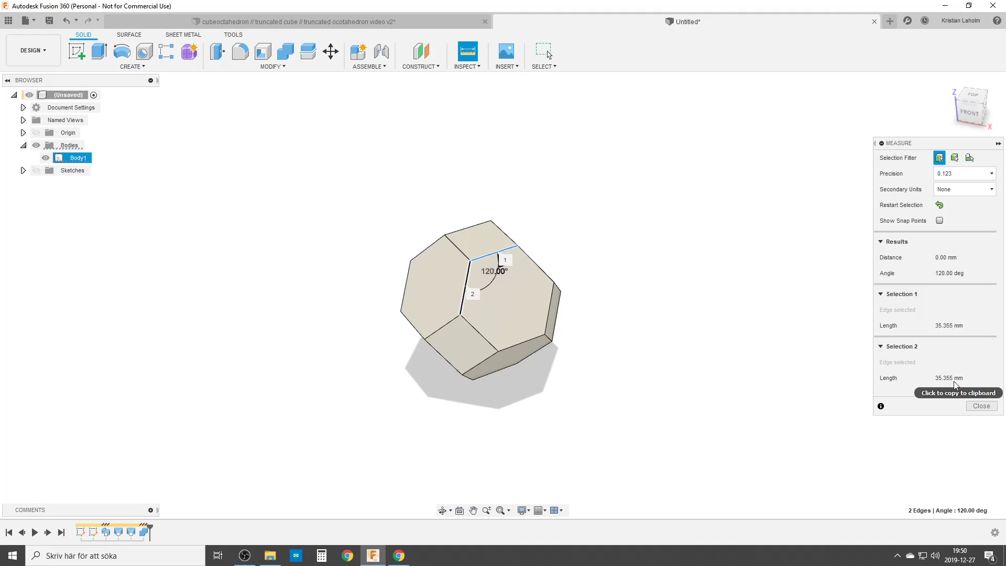
mouse_move(449, 341)
shift+middle_down()
mouse_move(478, 337)
mouse_move(450, 350)
shift+middle_up()
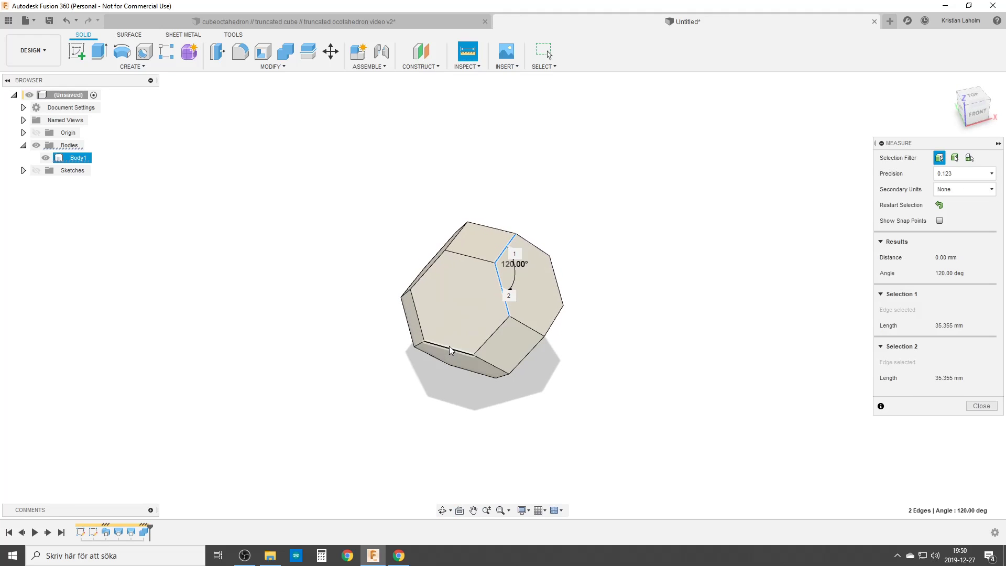
click(450, 351)
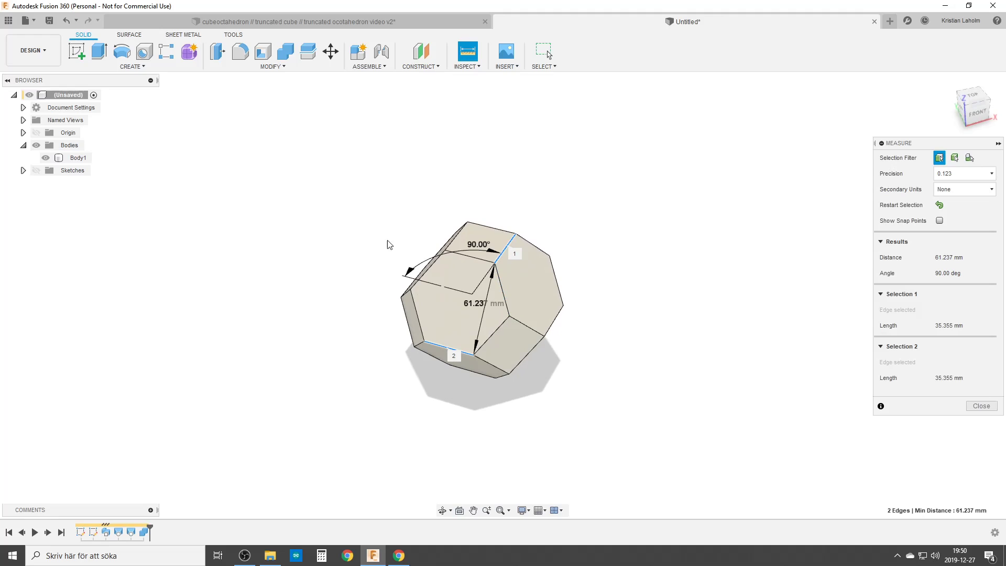
- Measure between the top and bottom square faces, then return to the labelled polyhedra document
click(466, 53)
click(490, 232)
shift+middle_drag(489, 232, 479, 333)
click(485, 366)
shift+middle_drag(485, 367, 475, 480)
click(983, 438)
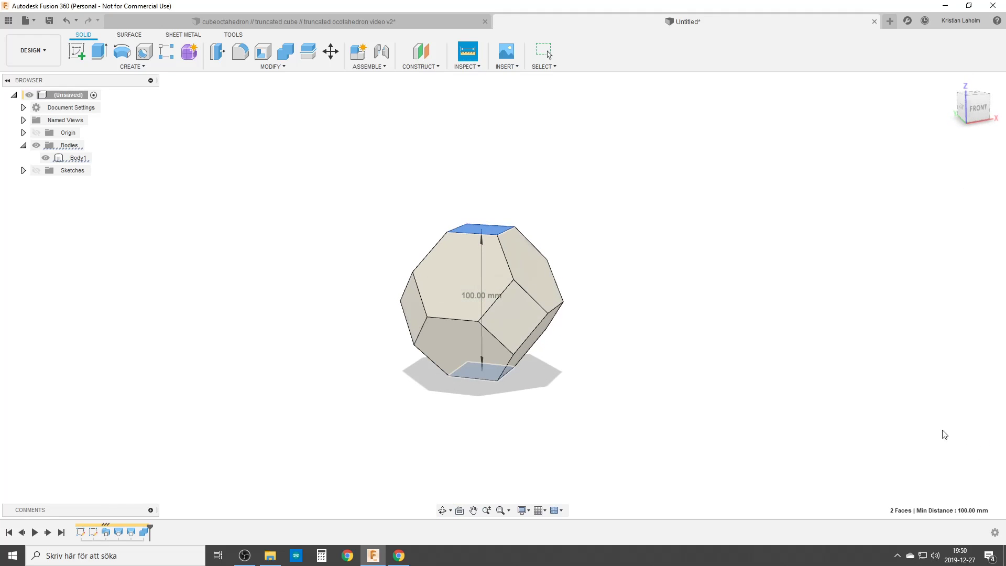
click(271, 22)
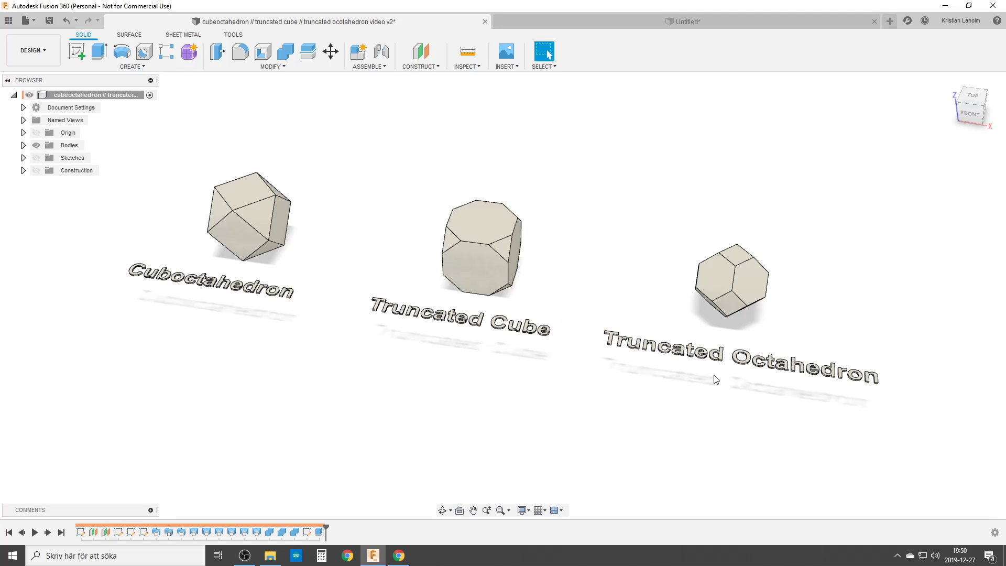
click(652, 21)
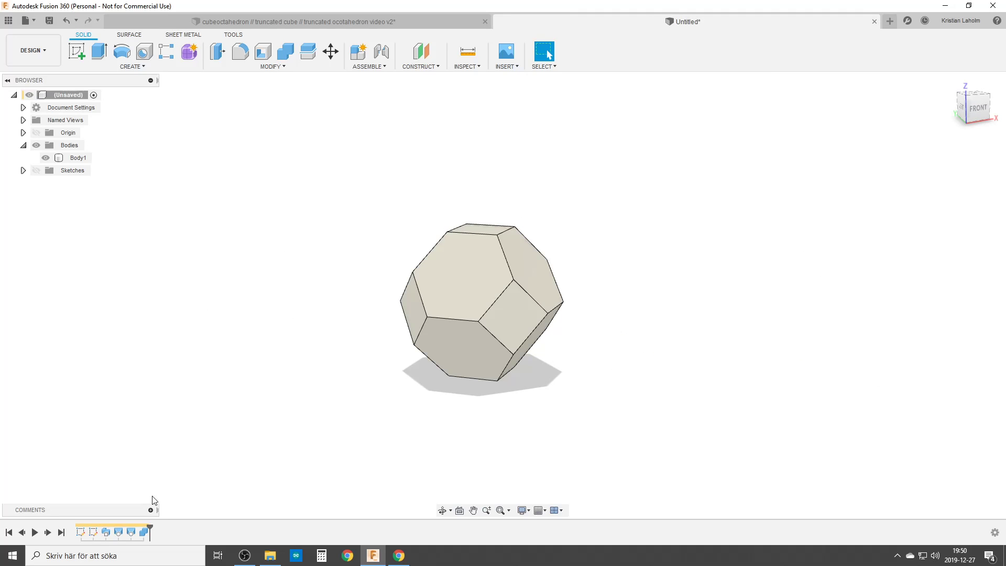
double_click(80, 532)
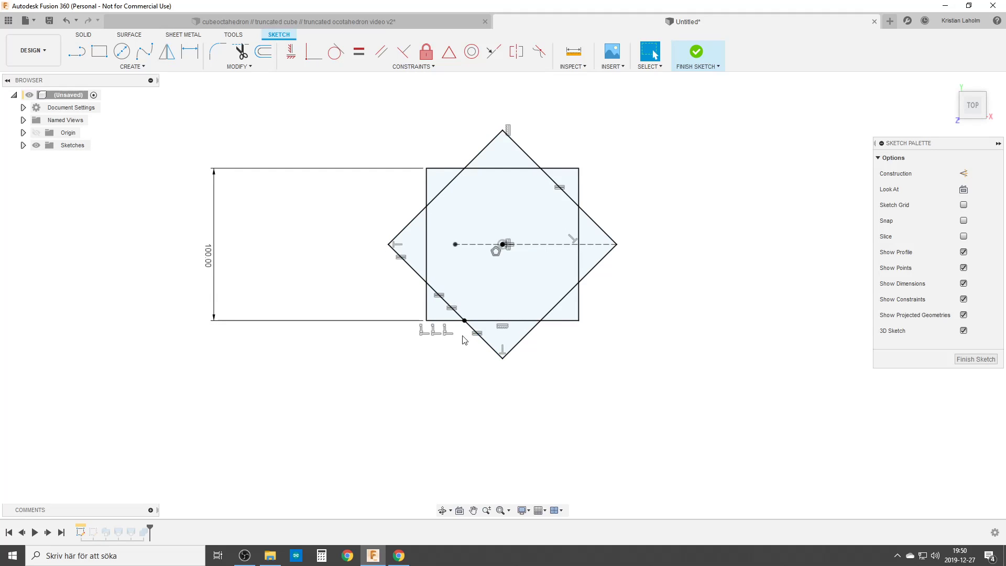
click(977, 359)
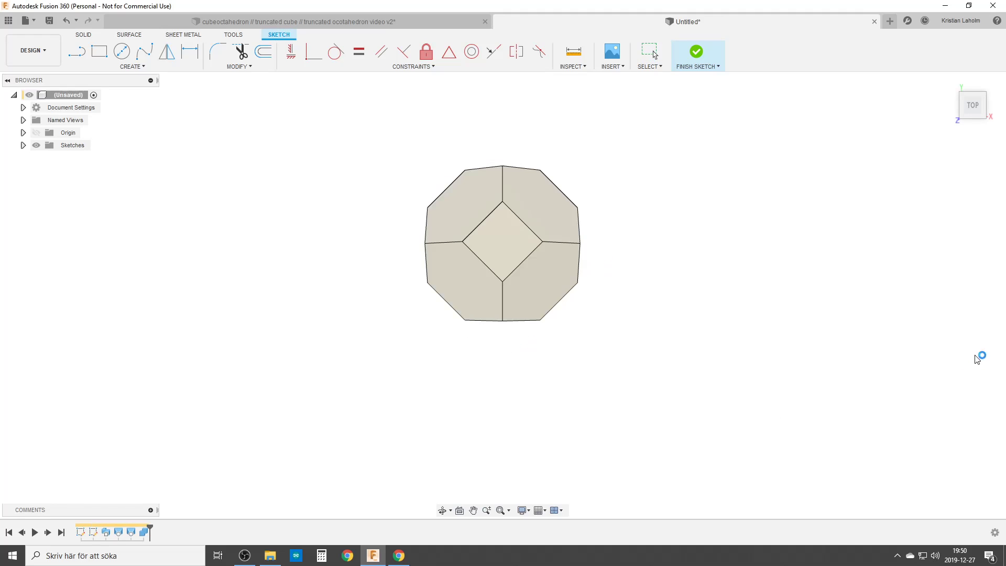
click(287, 21)
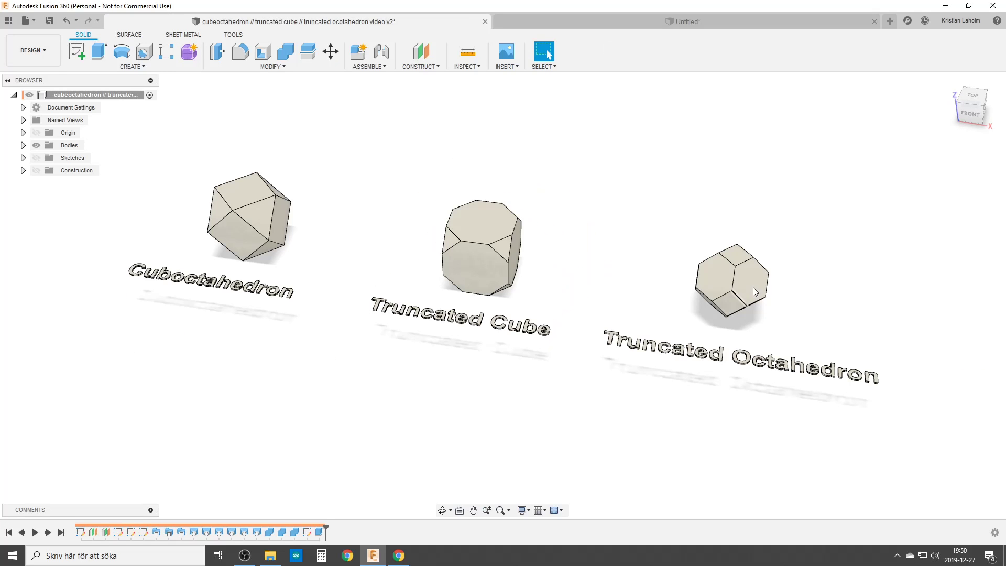